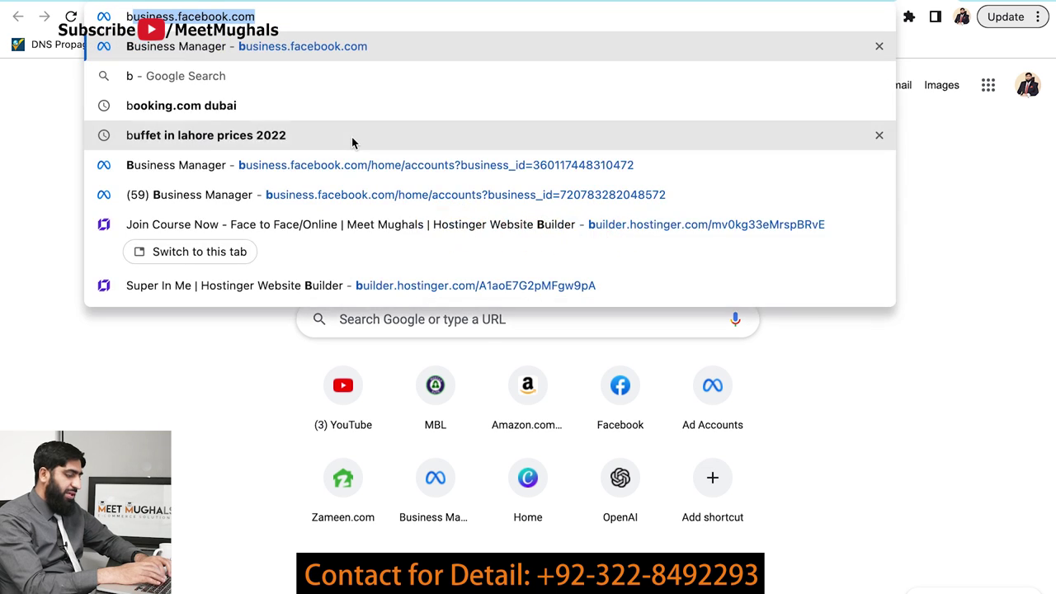
- Load business.facebook.com in the browser
key(Right)
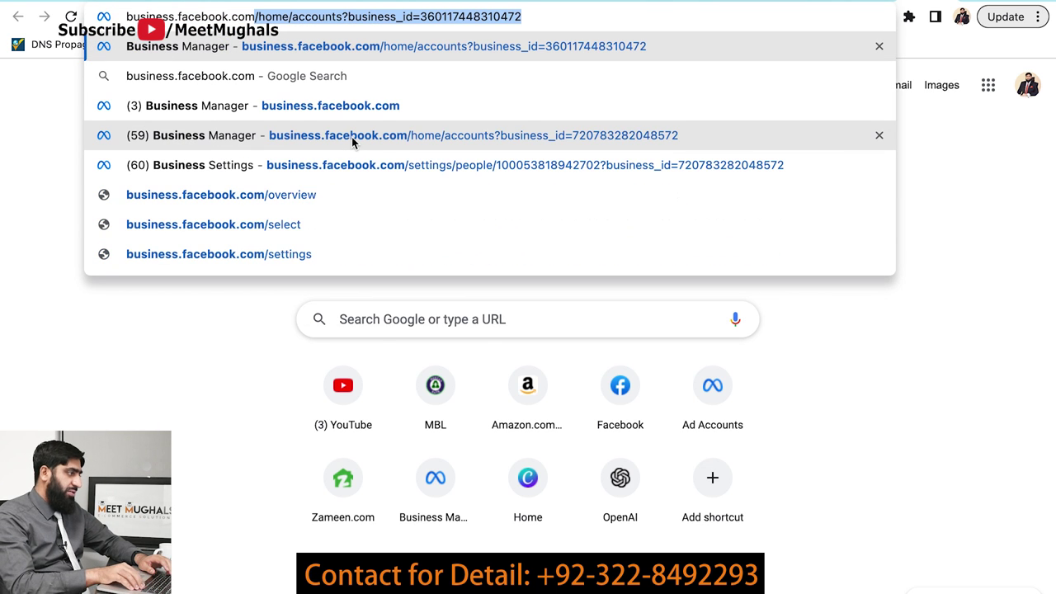
key(Delete)
key(Return)
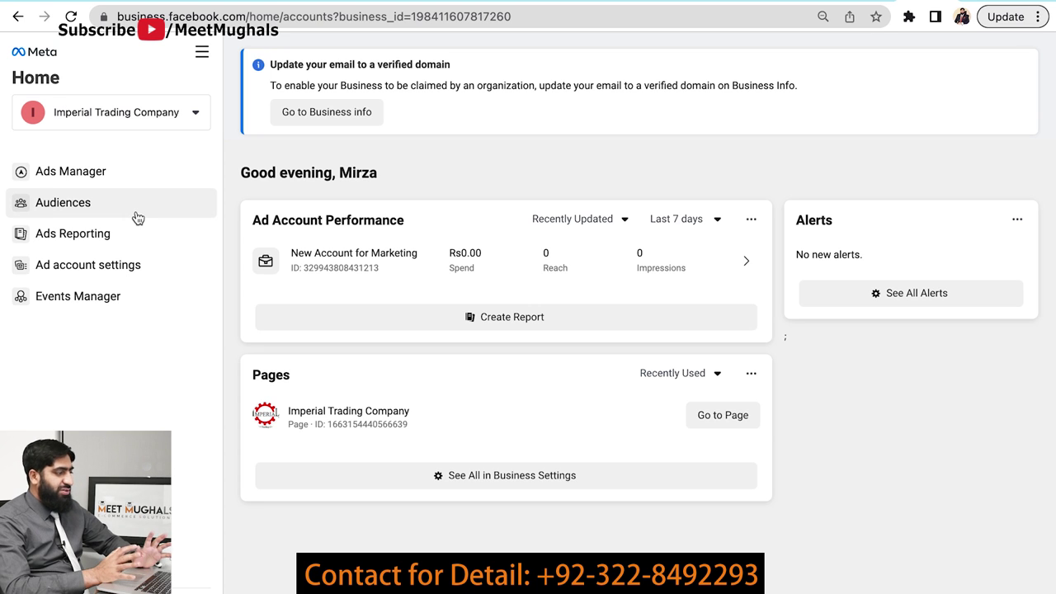
- Browse the business accounts list, close it, and show the All tools panel for Imperial Trading Company
click(197, 119)
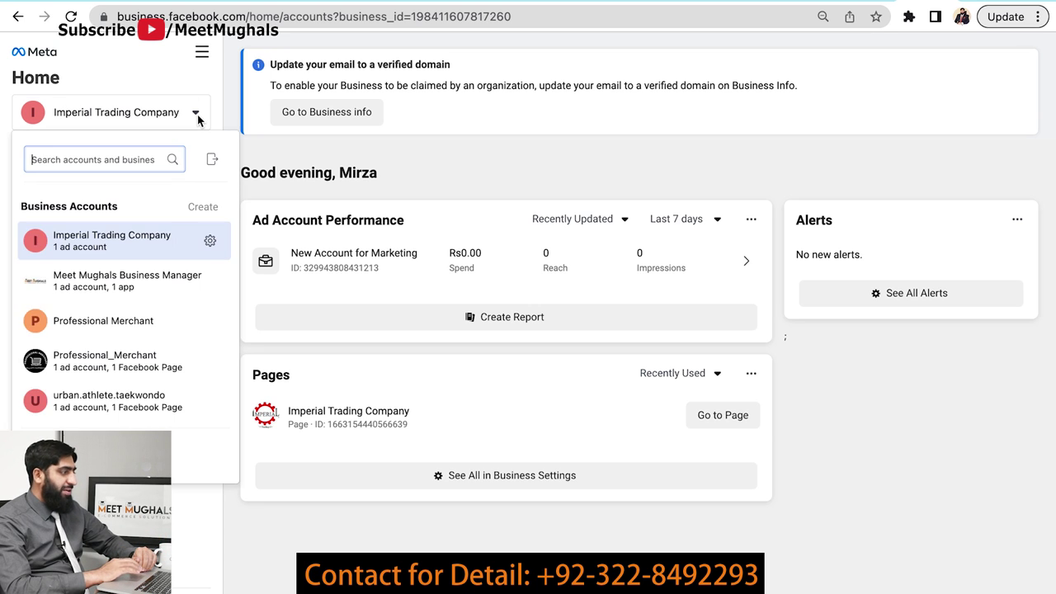
scroll(162, 259, down, 1)
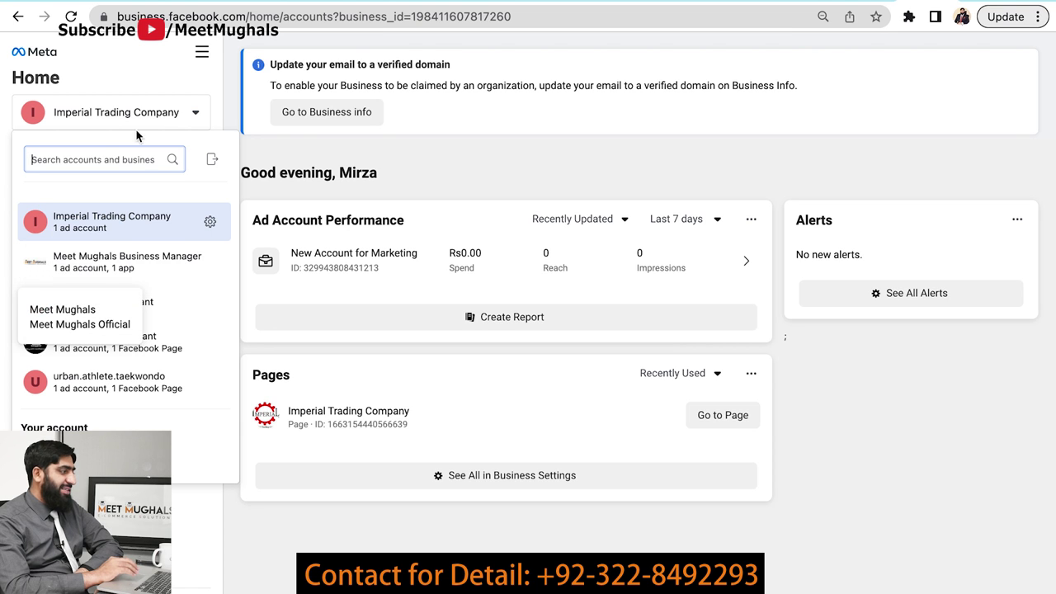
click(207, 114)
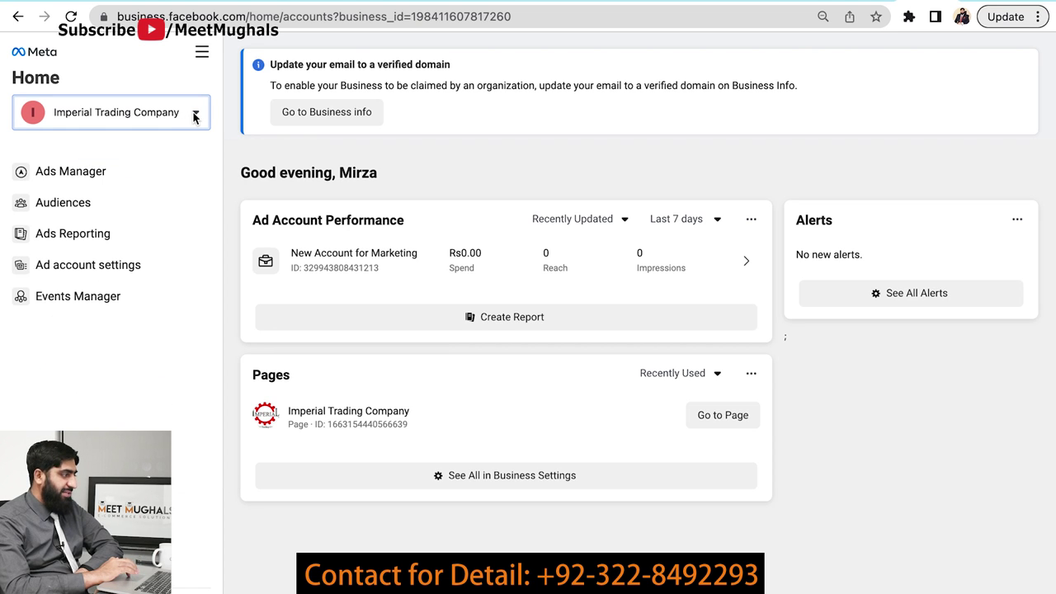
click(203, 53)
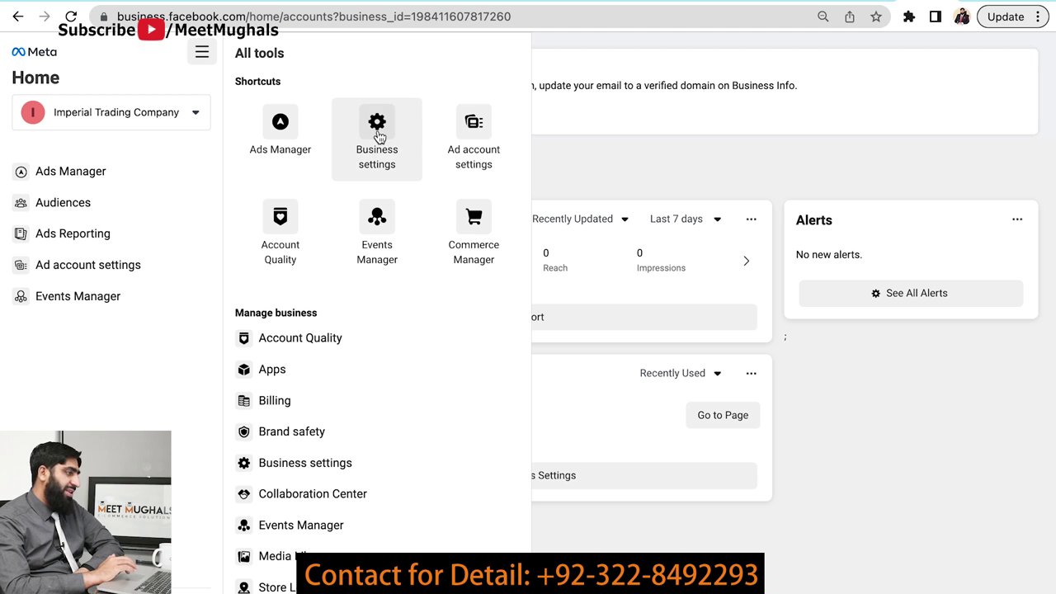
- Open Business settings and switch the business to Meet Mughals Business Manager
click(378, 137)
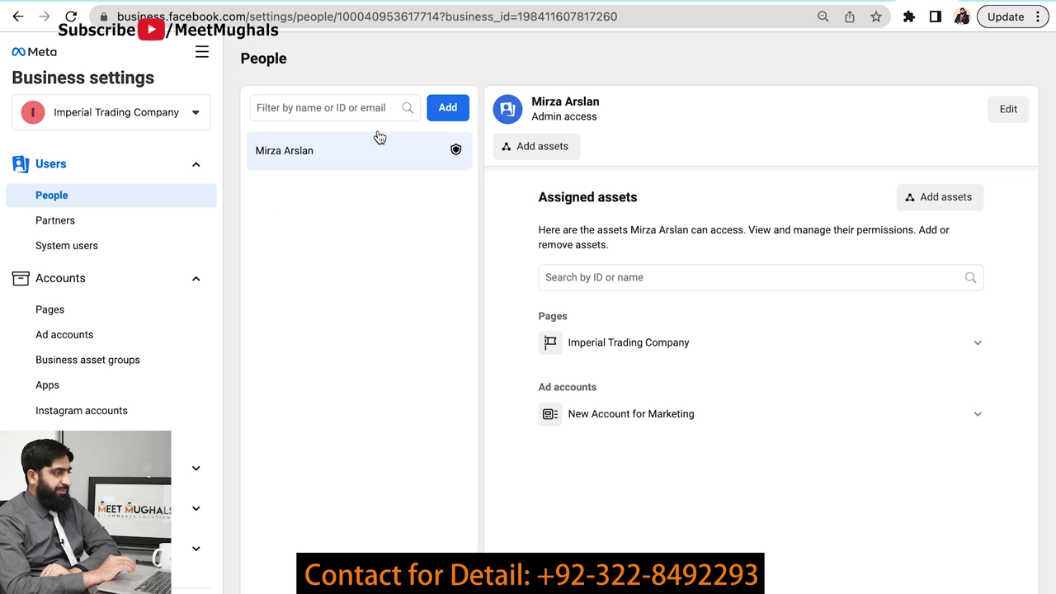
click(195, 115)
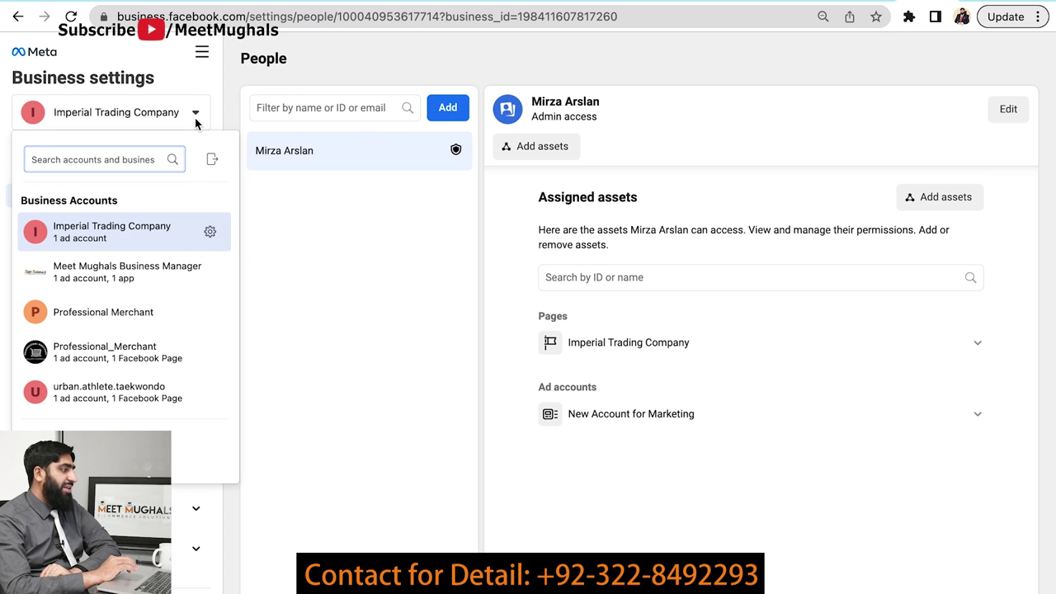
click(195, 117)
click(195, 116)
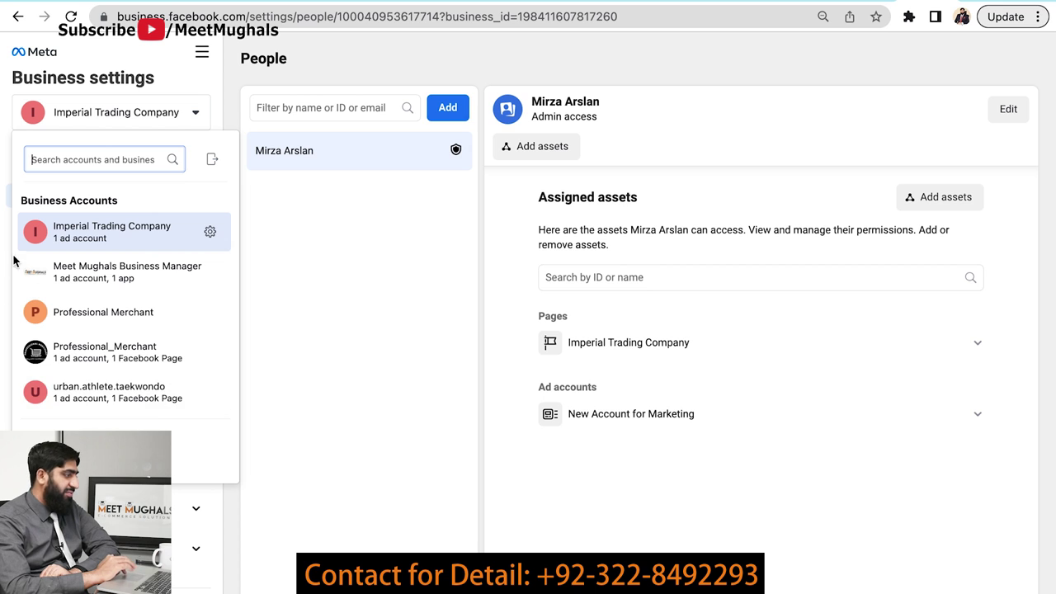
click(115, 277)
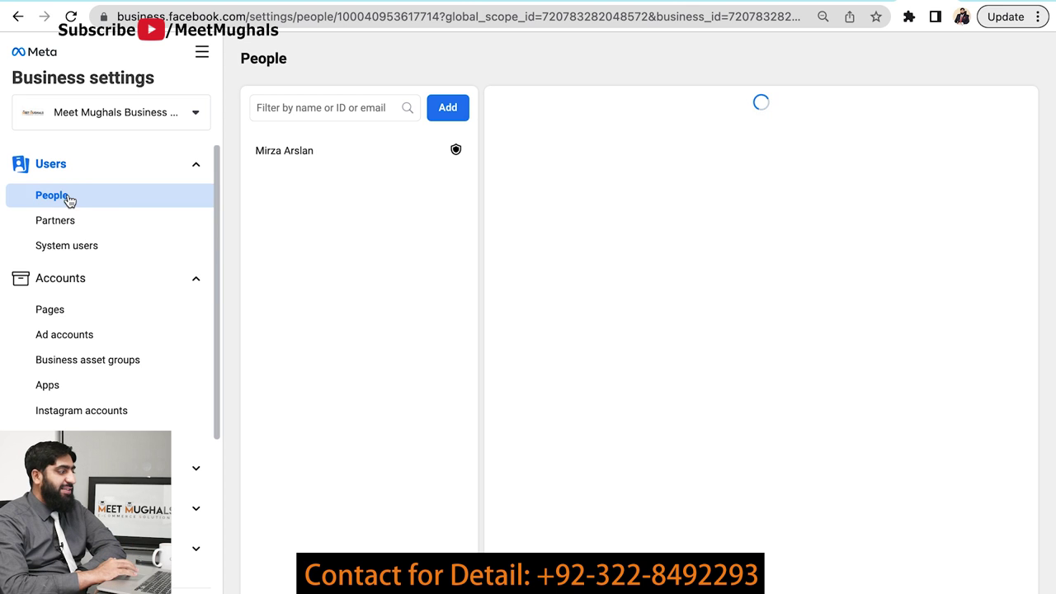
- Filter the People list by the user's e-mail address, then start adding a new person
click(299, 108)
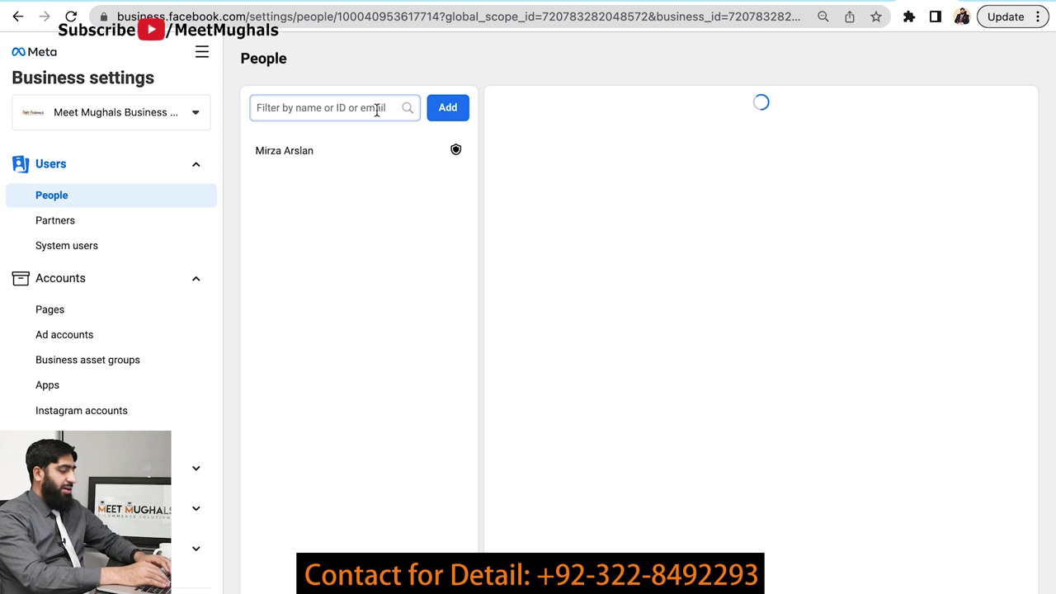
text(ha)
key(BackSpace)
key(BackSpace)
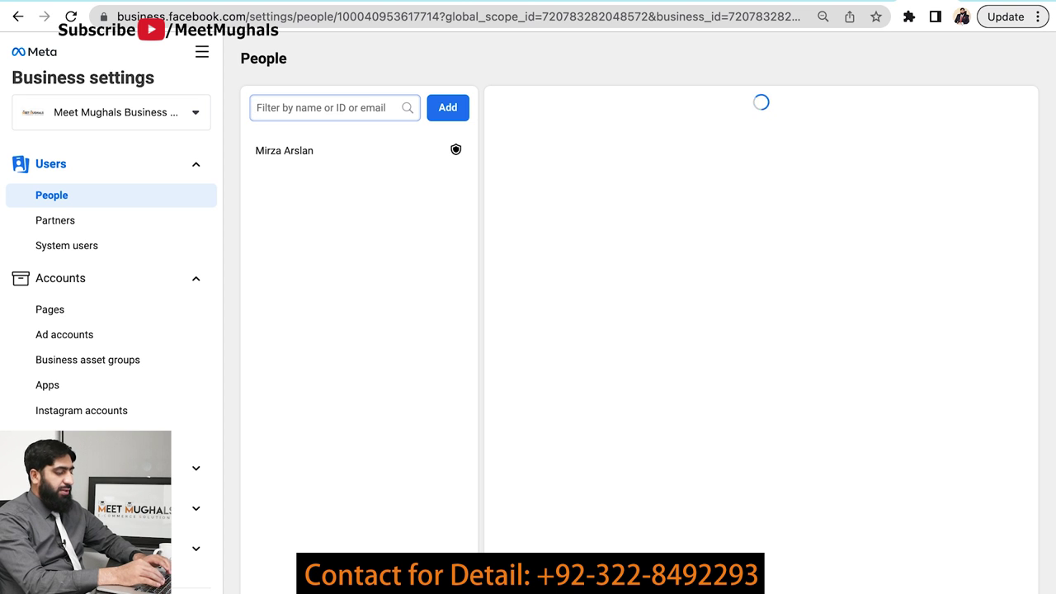
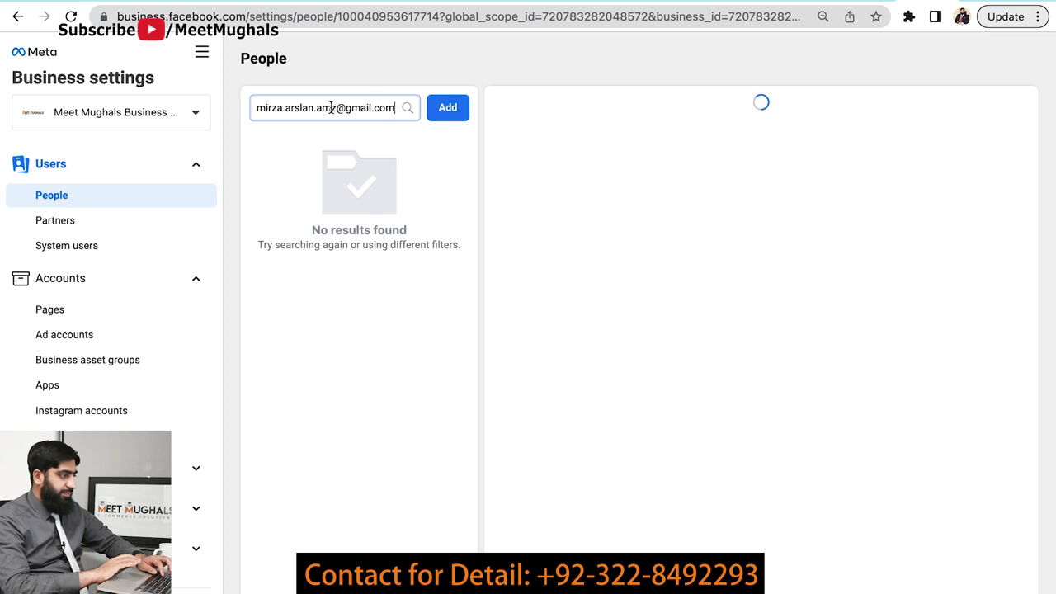
click(447, 117)
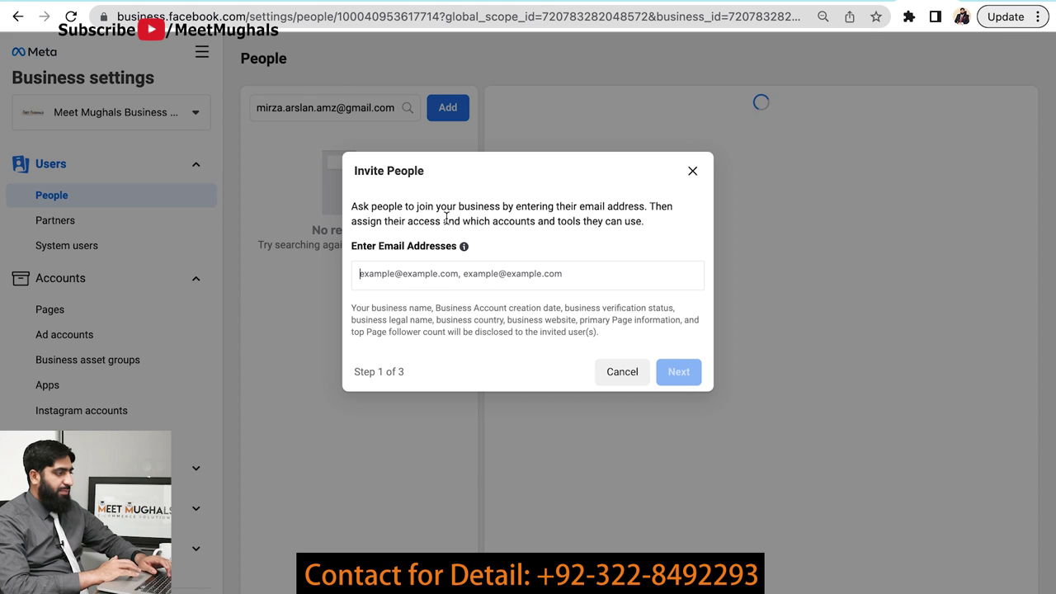
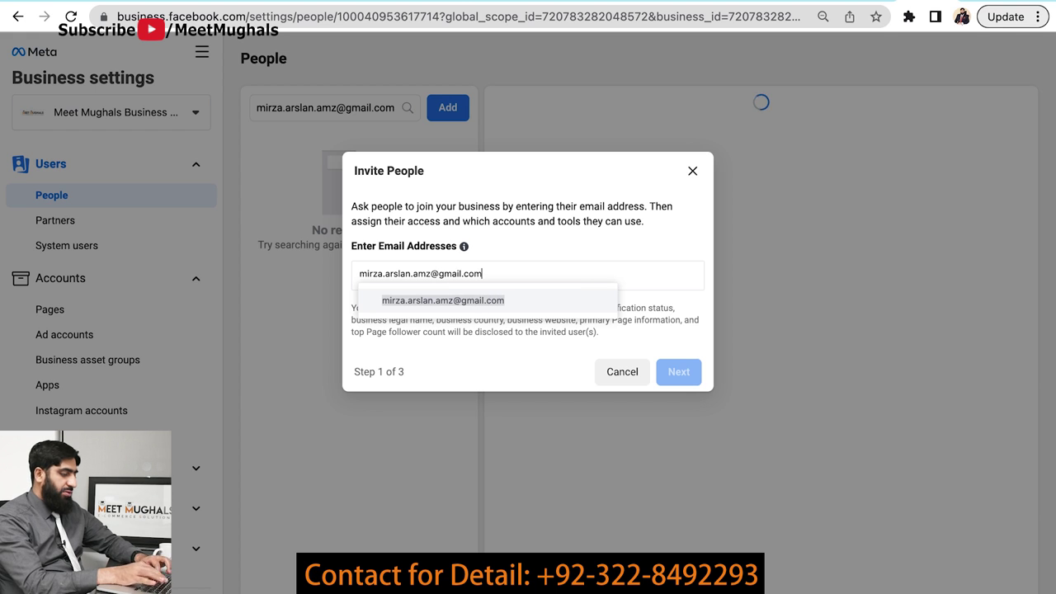
- Add the user's e-mail address as an invitee and advance to access settings
key(Return)
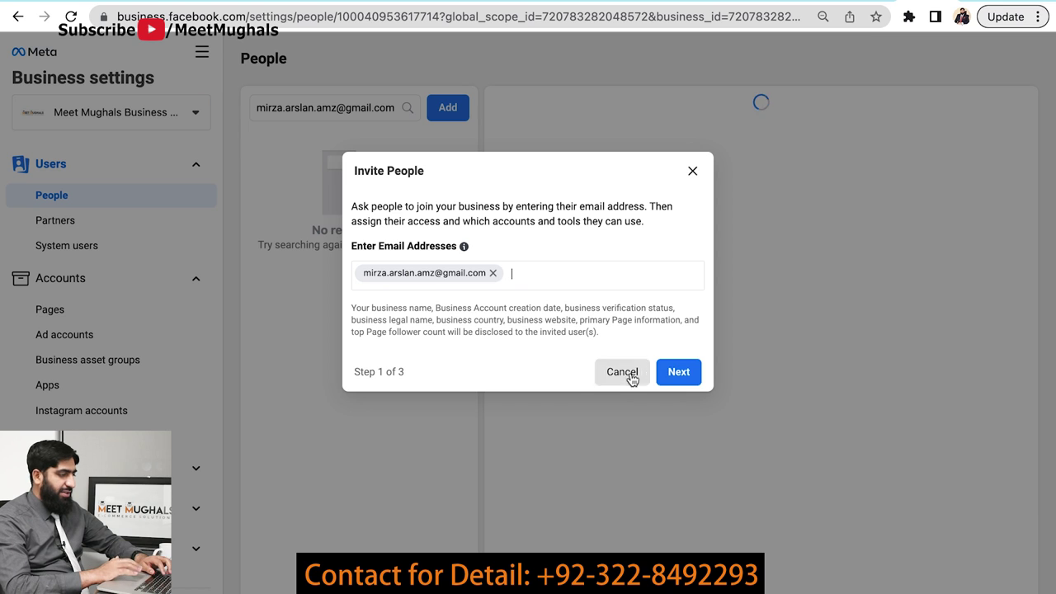
click(675, 372)
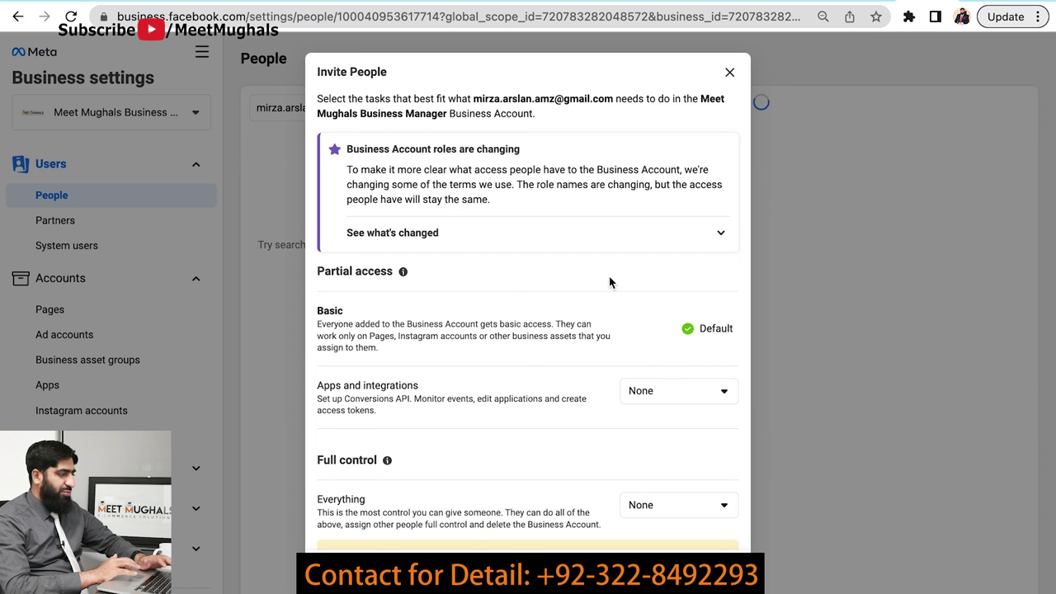
scroll(610, 284, down, 2)
scroll(611, 284, down, 1)
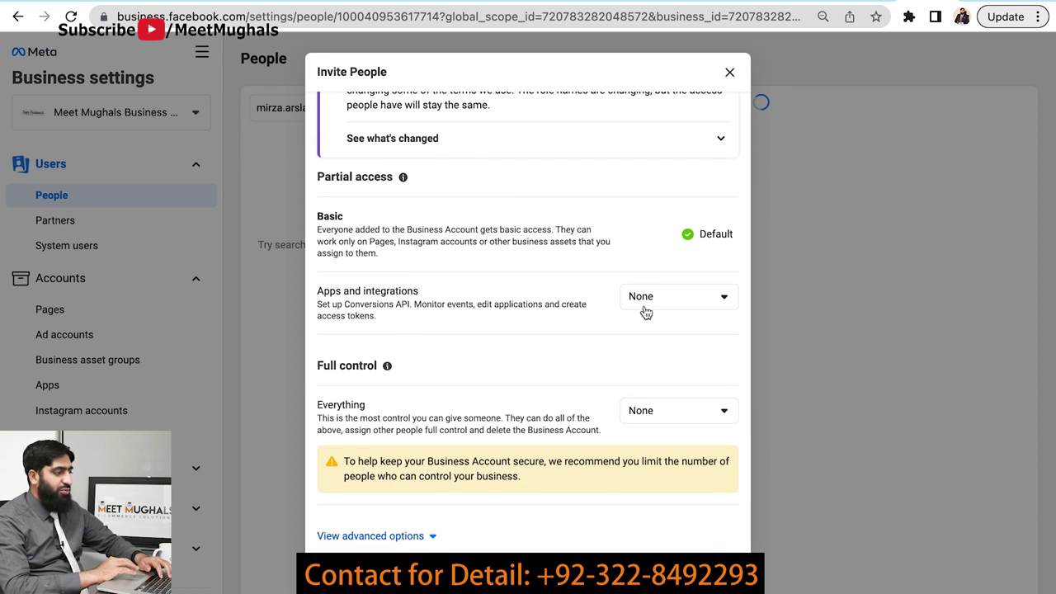
- Set Full control for Everything to Manage and continue to asset assignment
click(678, 417)
click(676, 470)
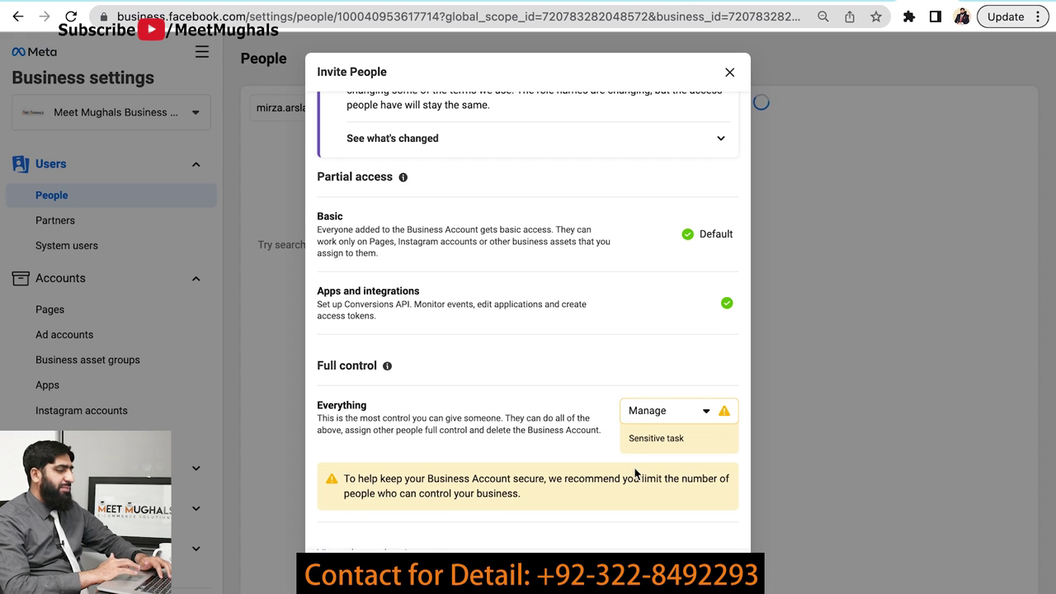
scroll(543, 433, down, 1)
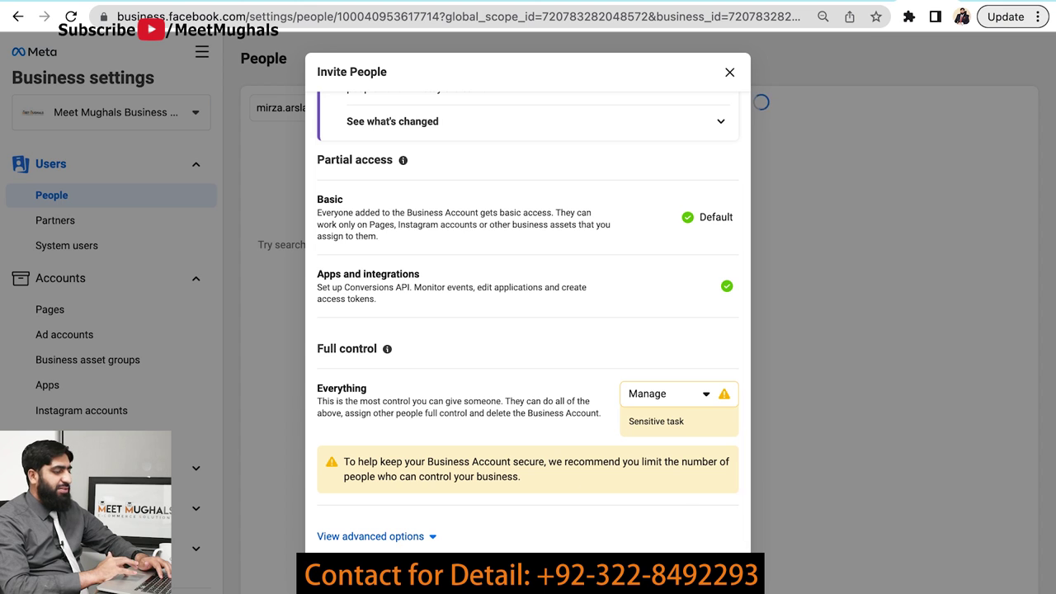
click(708, 573)
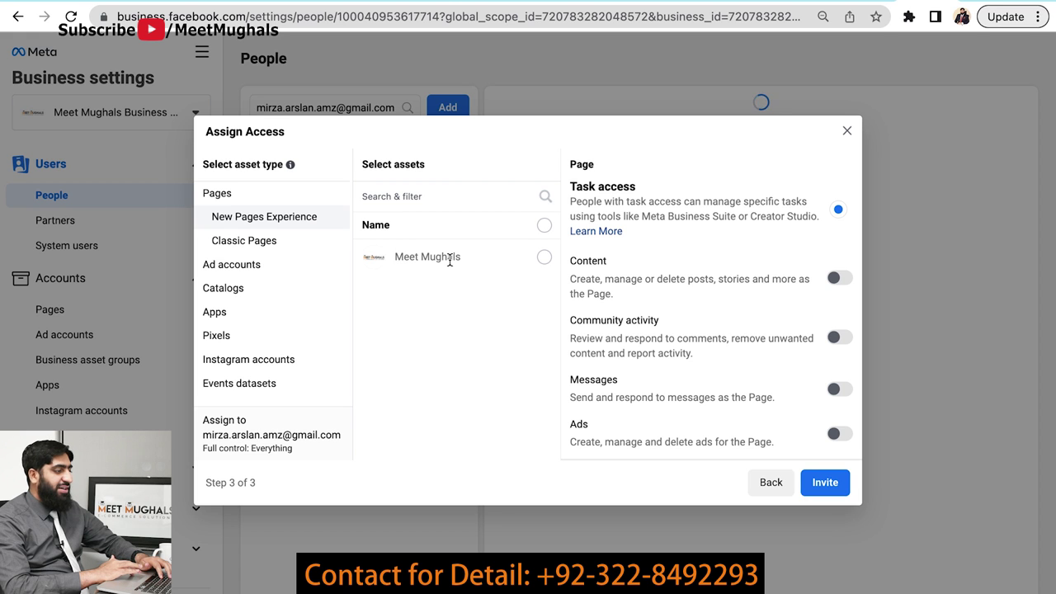
- Select the Meet Mughals Page, choose Facebook access instead of task access, and send the invitation
click(542, 258)
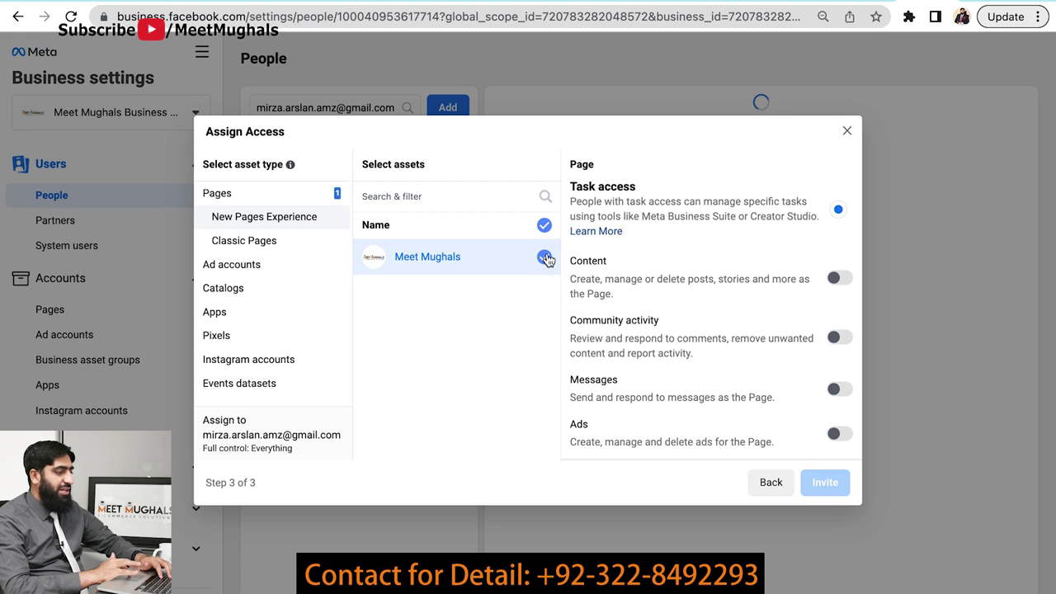
scroll(692, 243, down, 3)
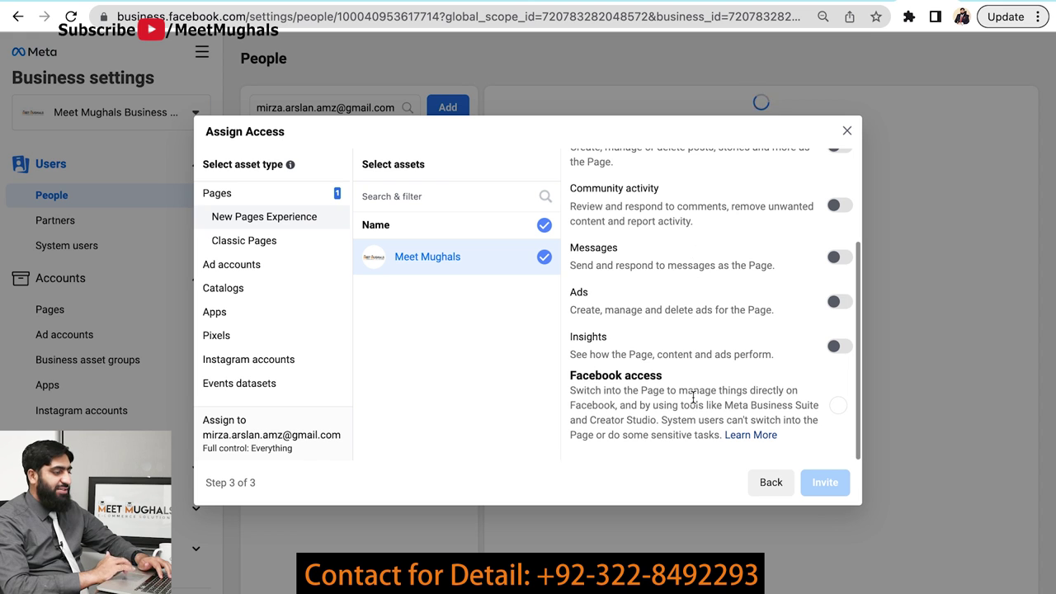
click(837, 405)
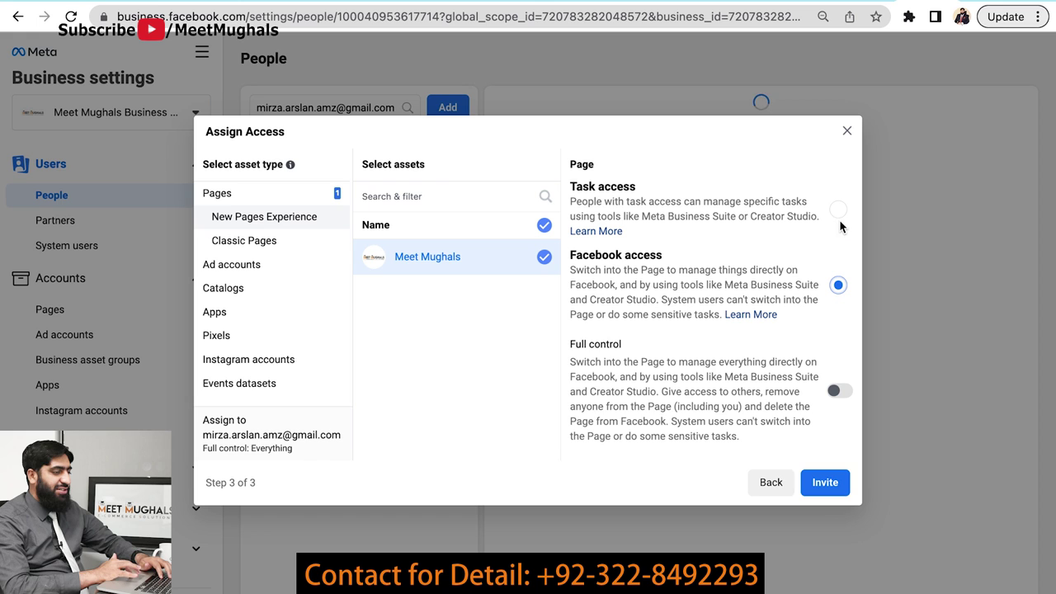
click(838, 209)
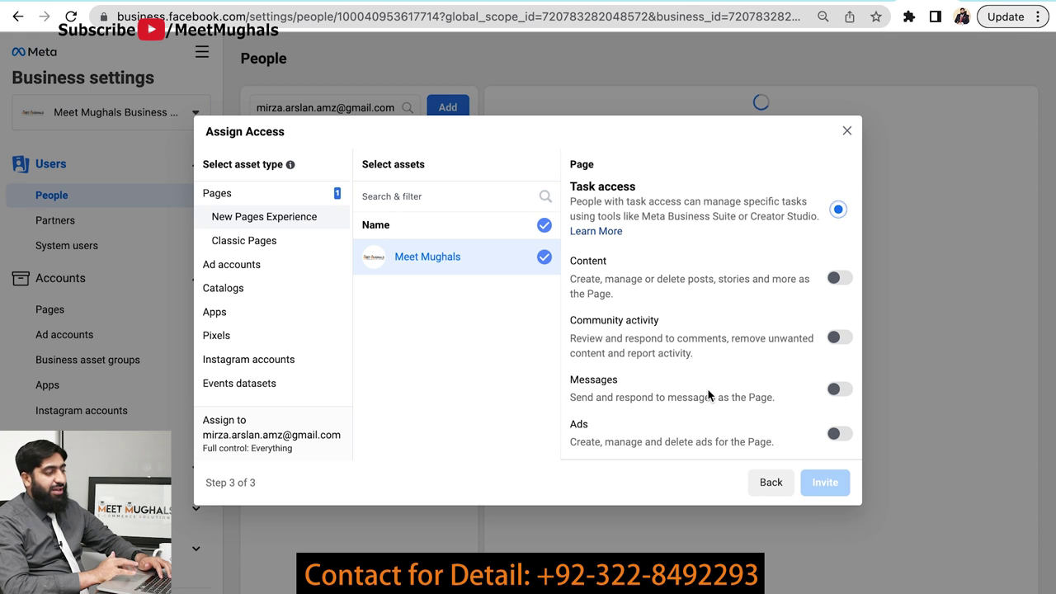
scroll(708, 389, down, 2)
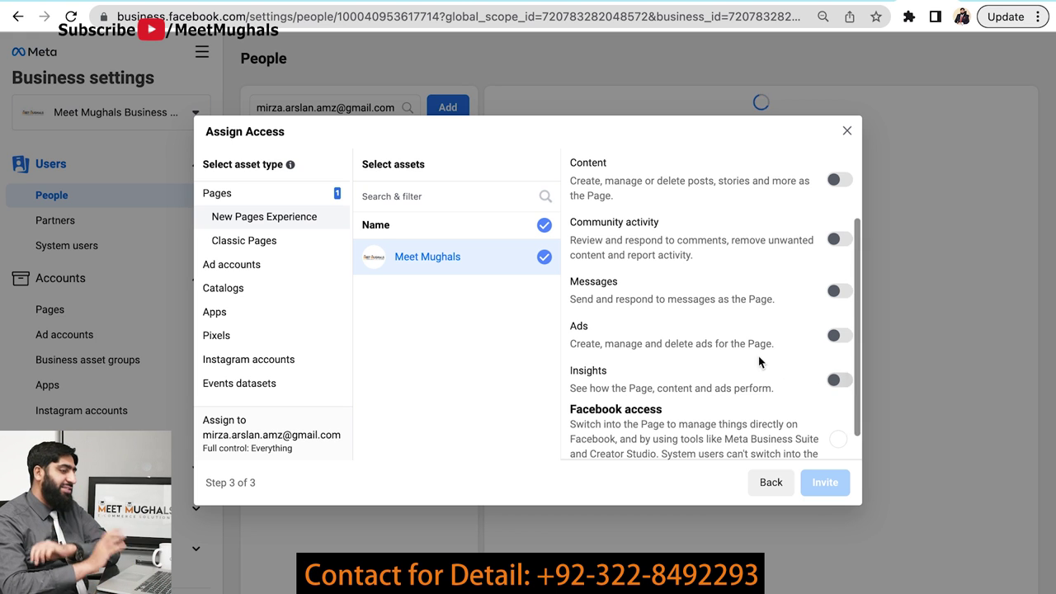
scroll(755, 353, down, 1)
click(839, 413)
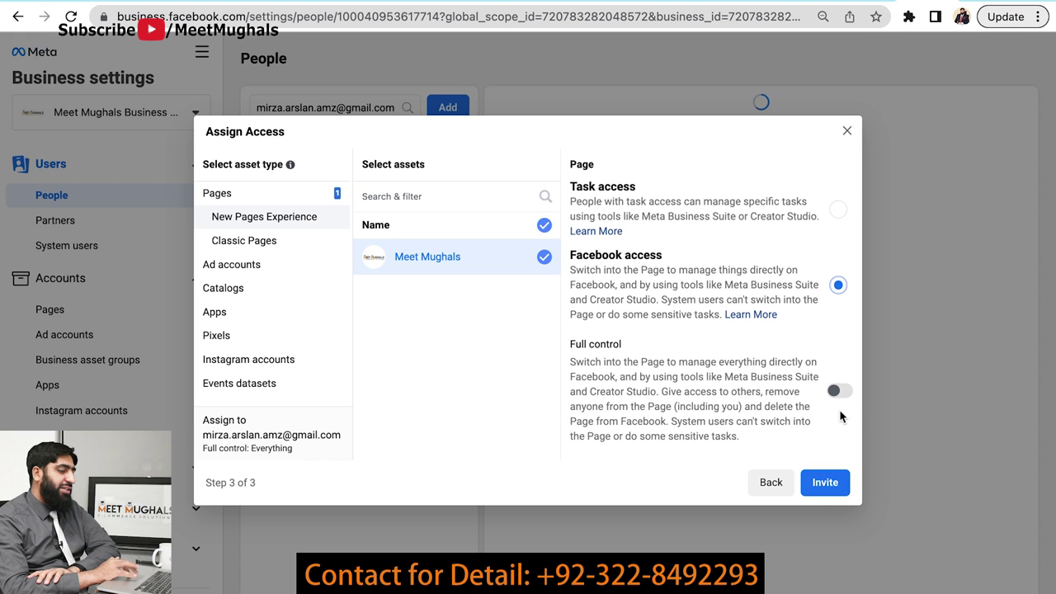
click(821, 487)
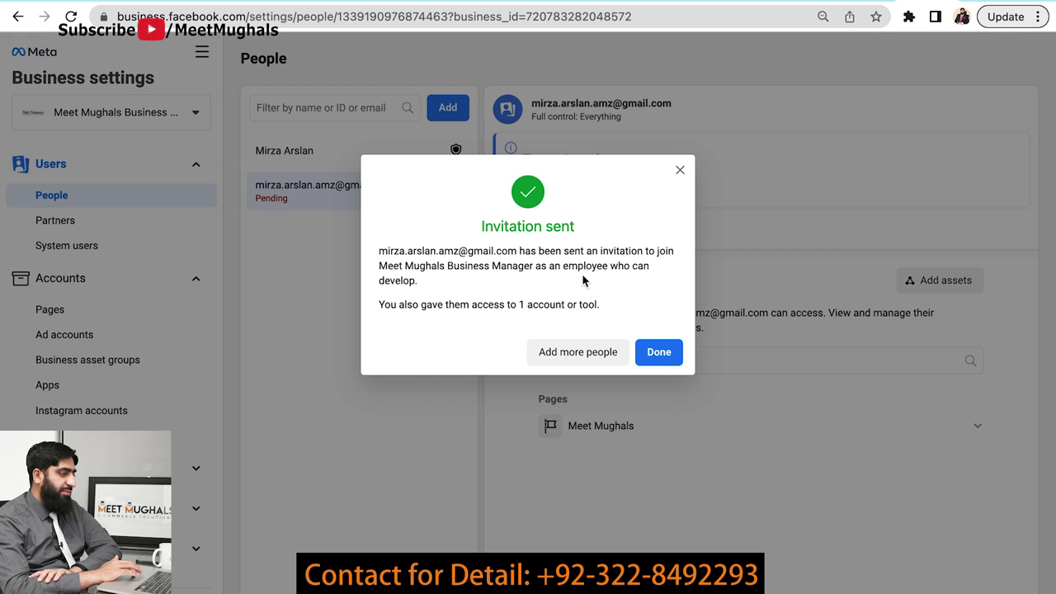
- Dismiss the Invitation sent notice and cancel the pending invitation
click(659, 360)
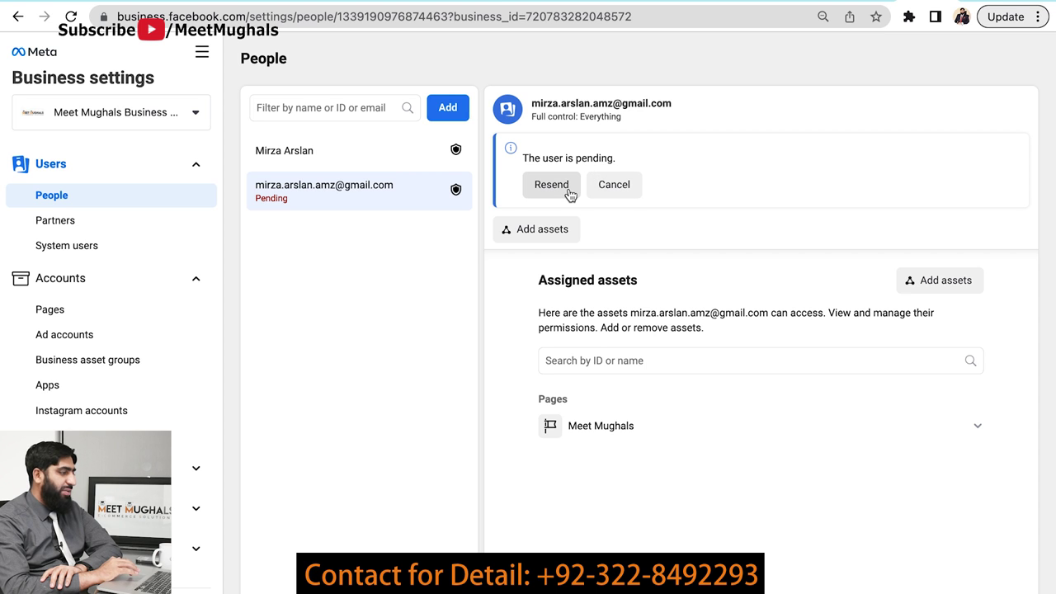
click(627, 191)
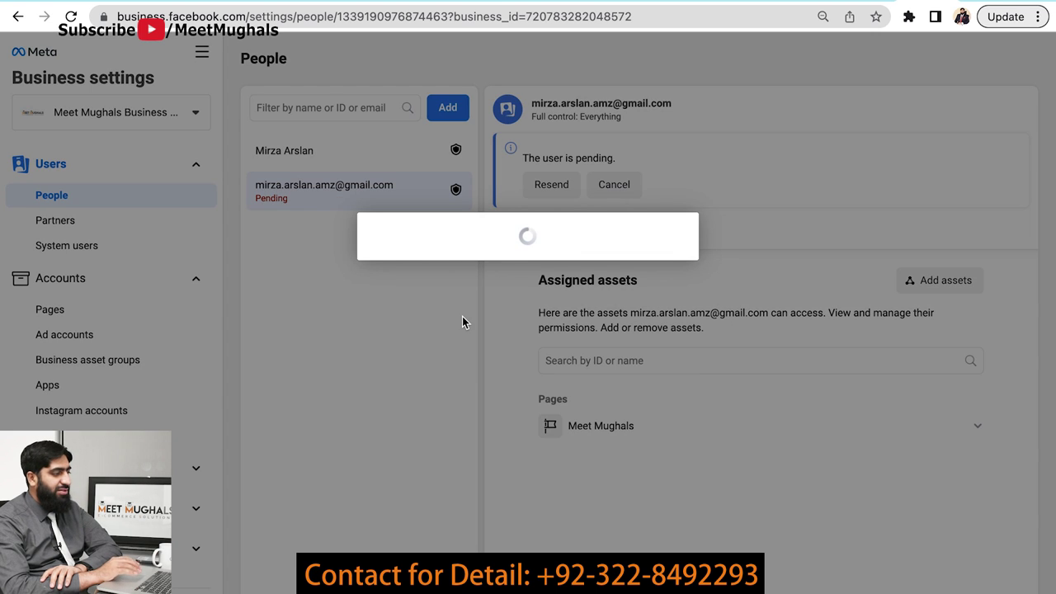
click(669, 323)
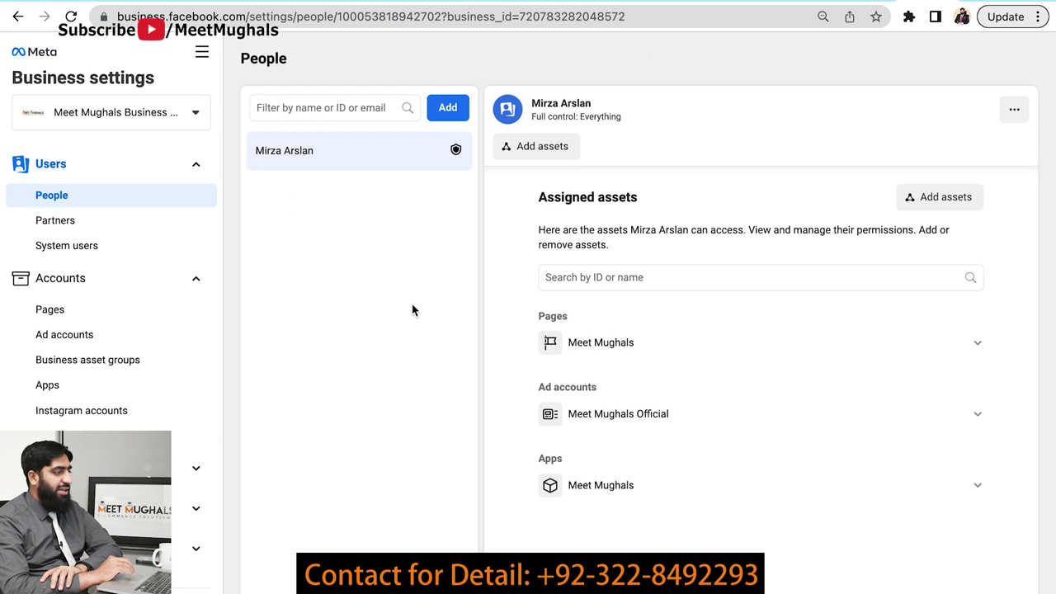
- Compare assets shared with and by Meet Mughals Digital Marketing, then back out of removing it
click(89, 226)
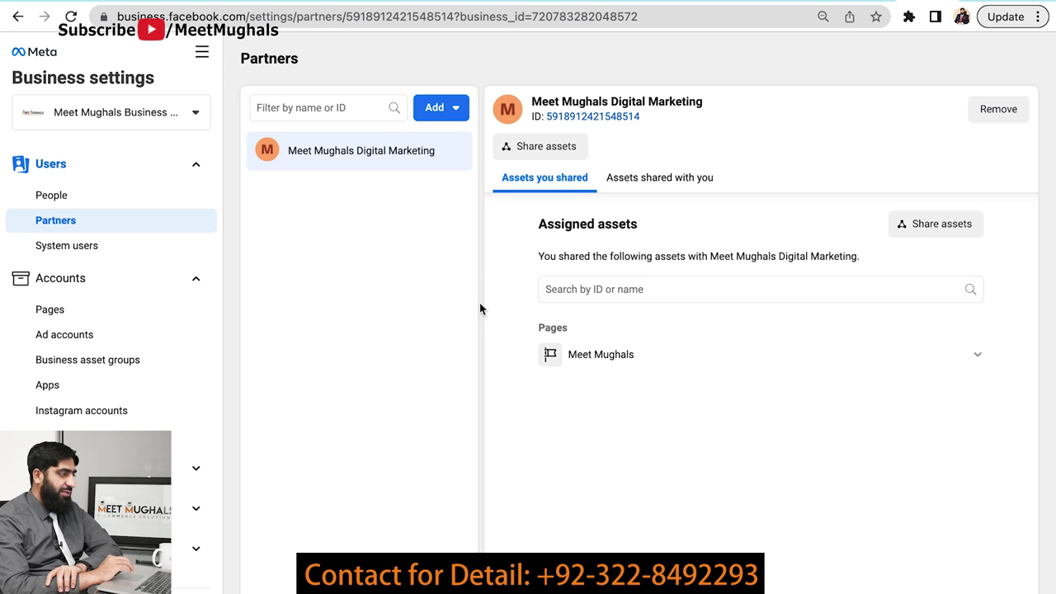
click(663, 183)
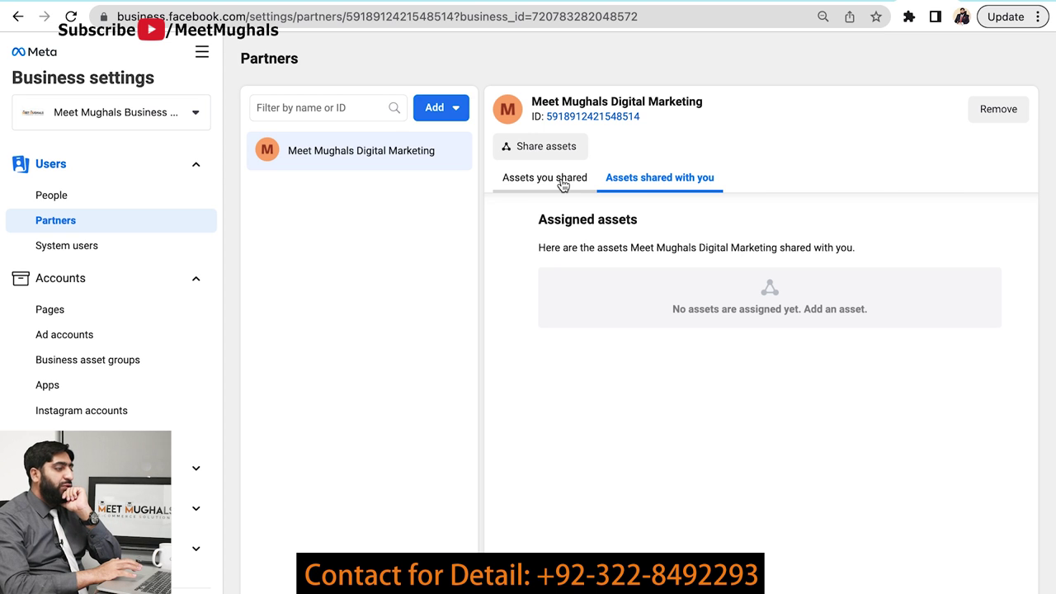
click(562, 184)
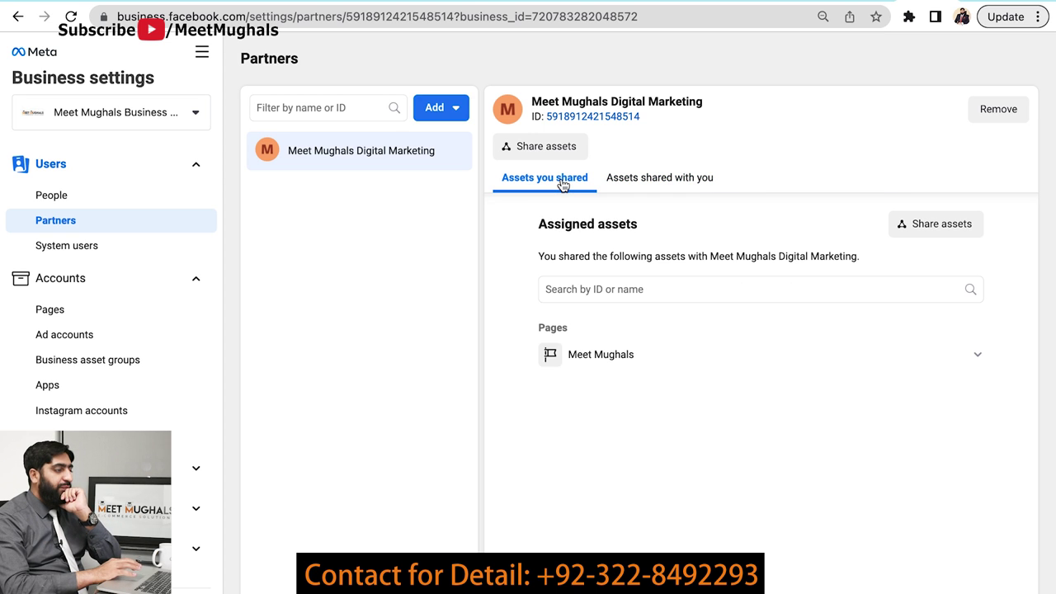
click(651, 181)
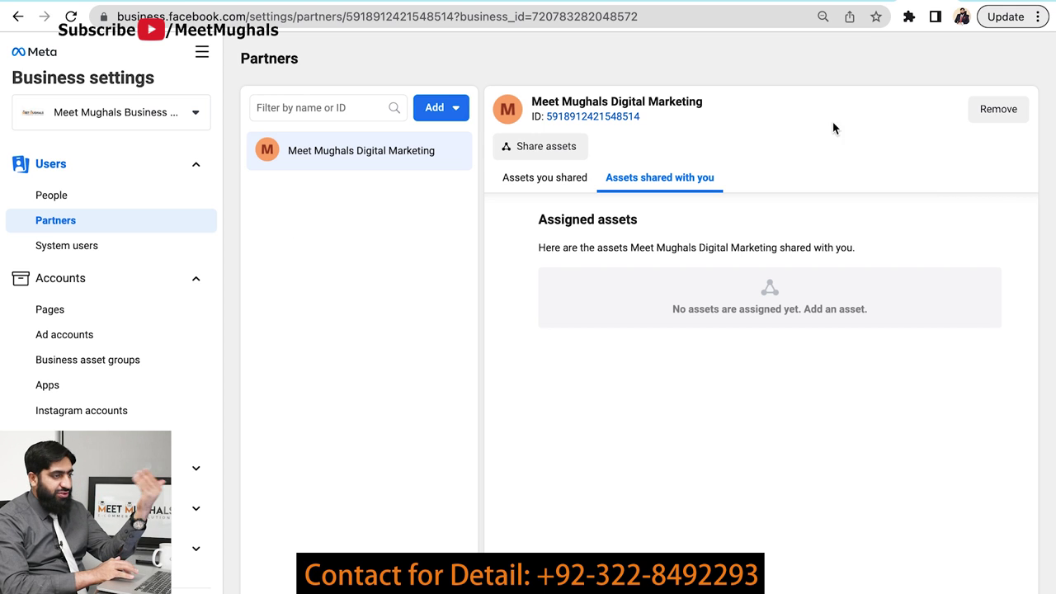
click(1018, 116)
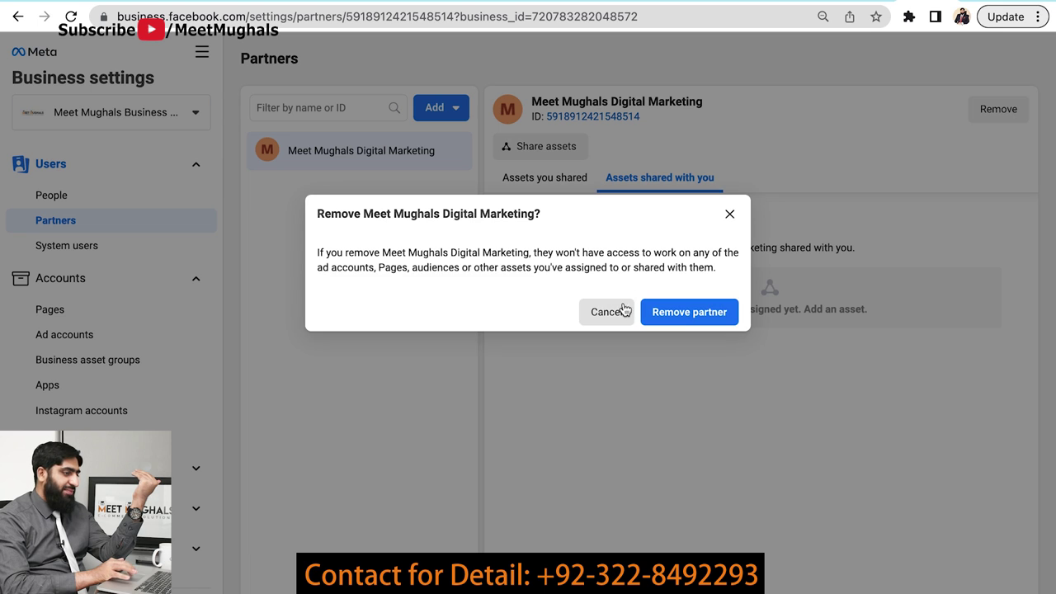
click(618, 309)
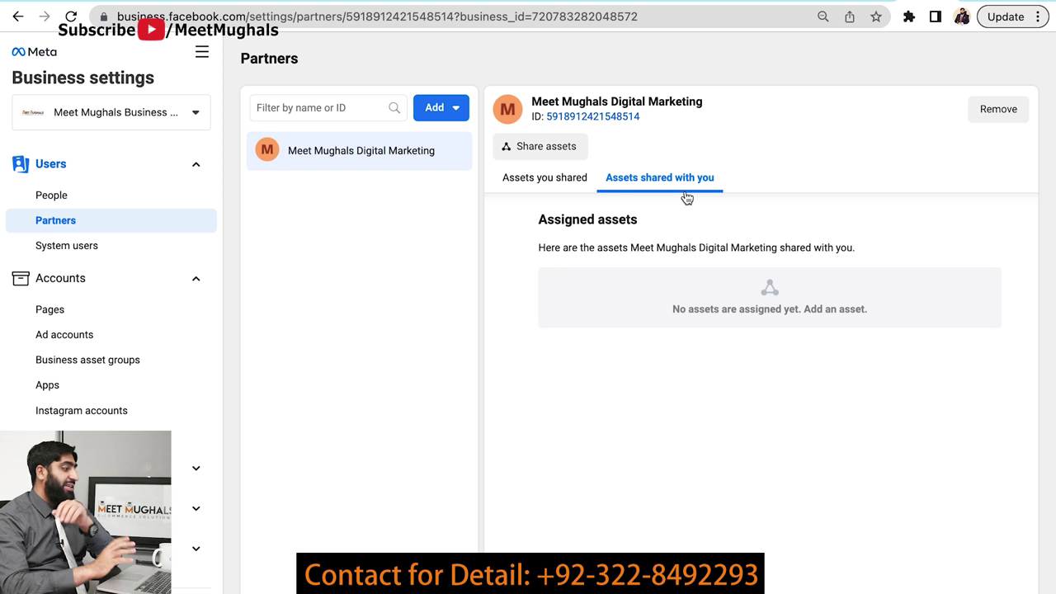
- Open System users, preview the Add system user roles, and close the dialog without saving
click(82, 249)
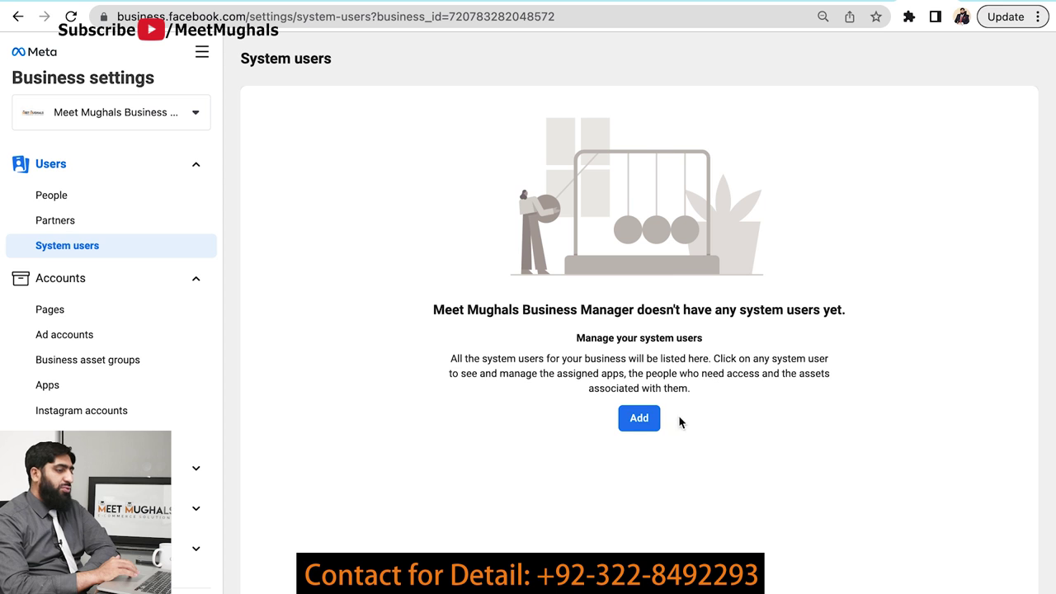
click(646, 426)
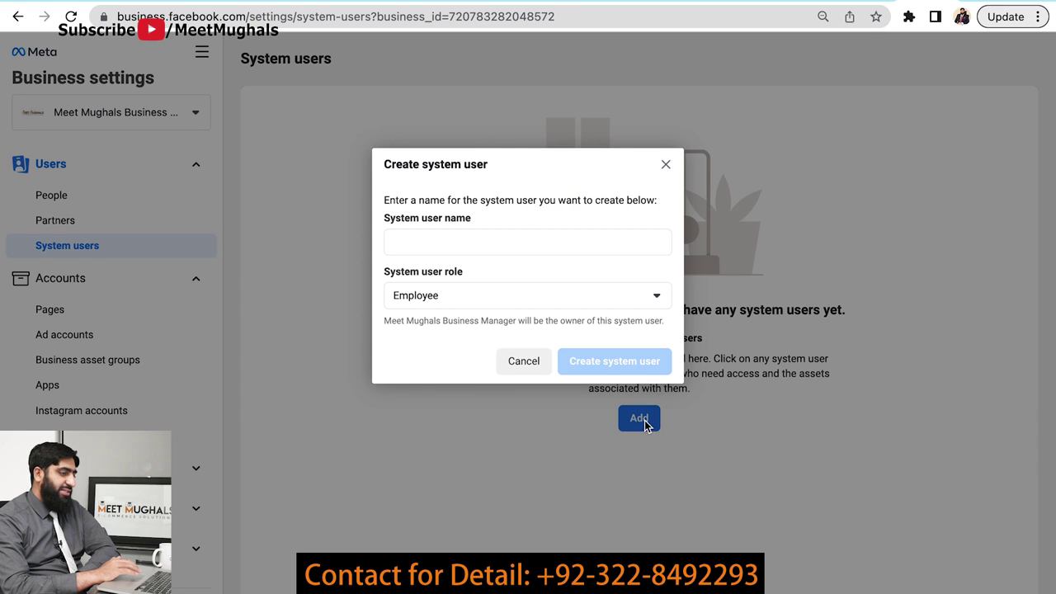
click(664, 303)
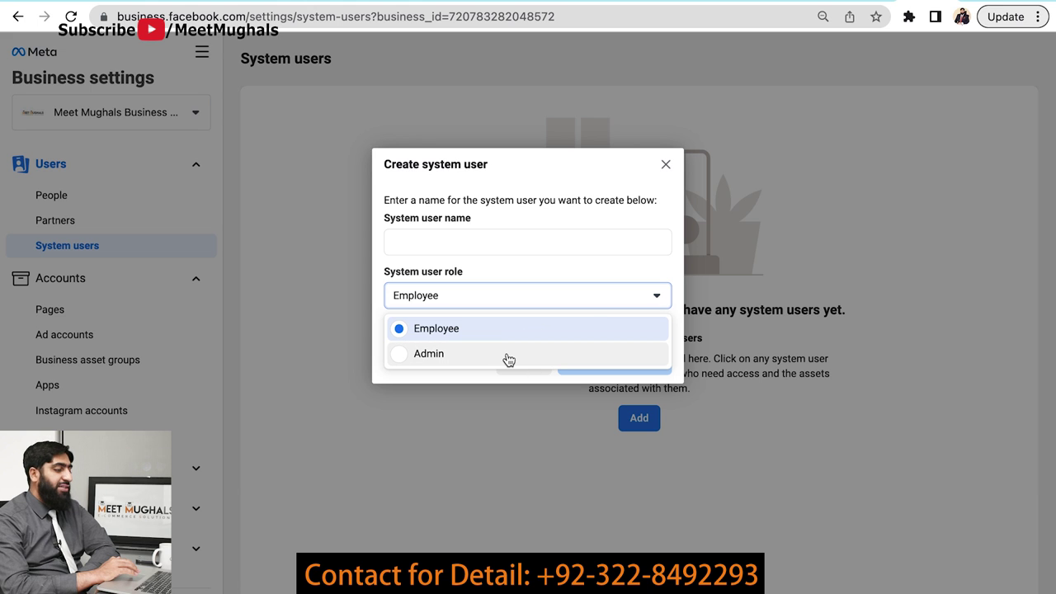
click(665, 164)
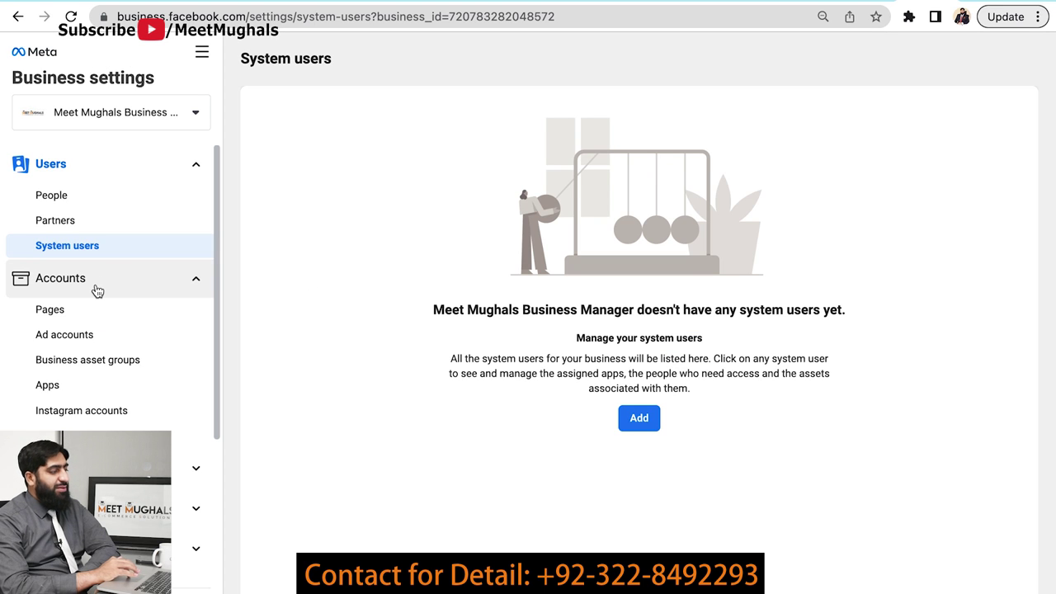
scroll(97, 290, down, 2)
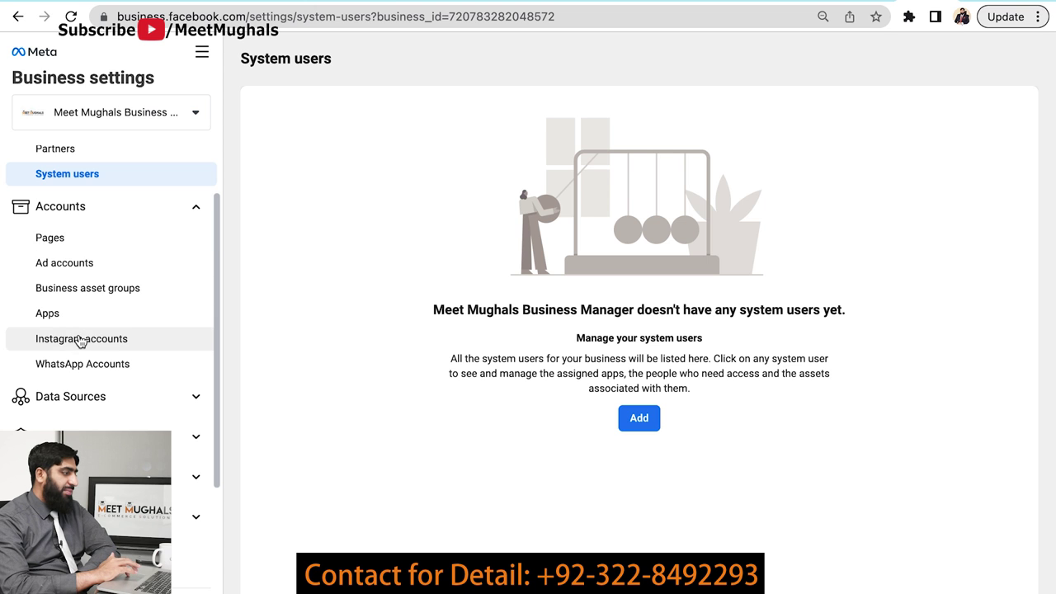
- In Pages settings, expand and collapse a person's Meet Mughals access, then view the Page's partners
click(76, 249)
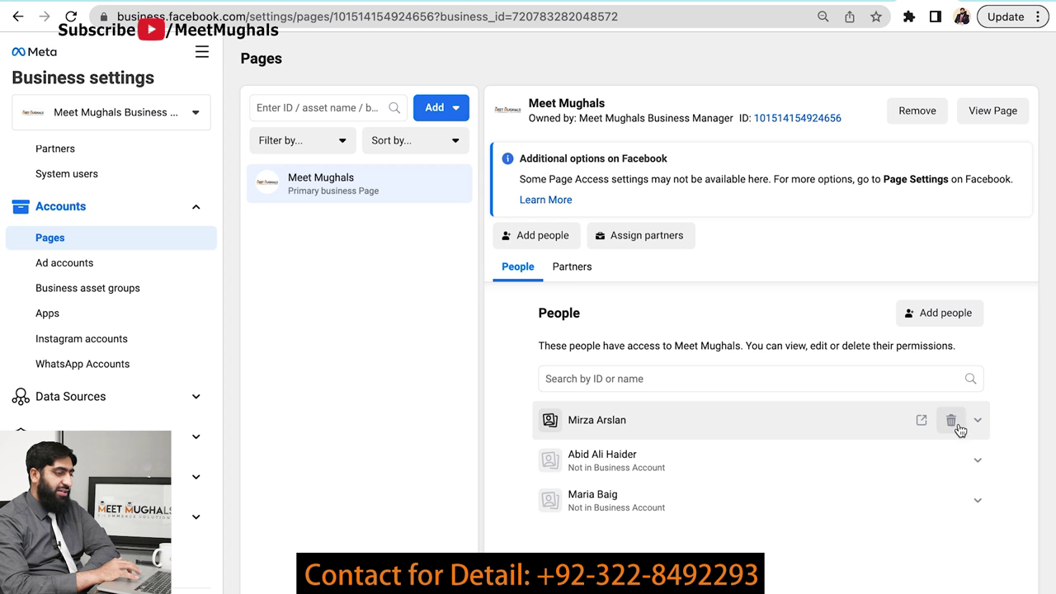
click(977, 462)
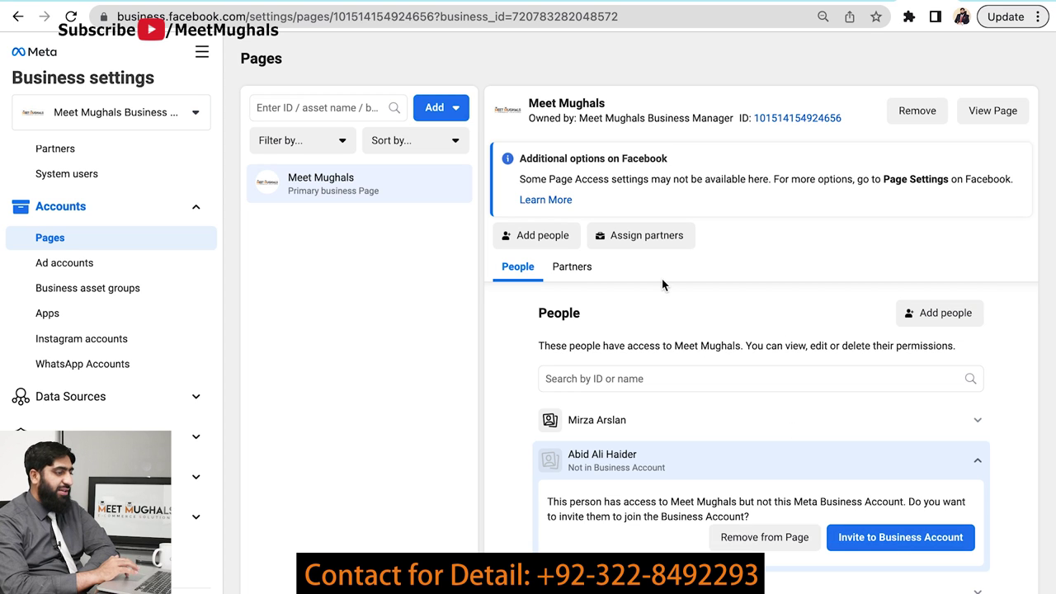
click(973, 462)
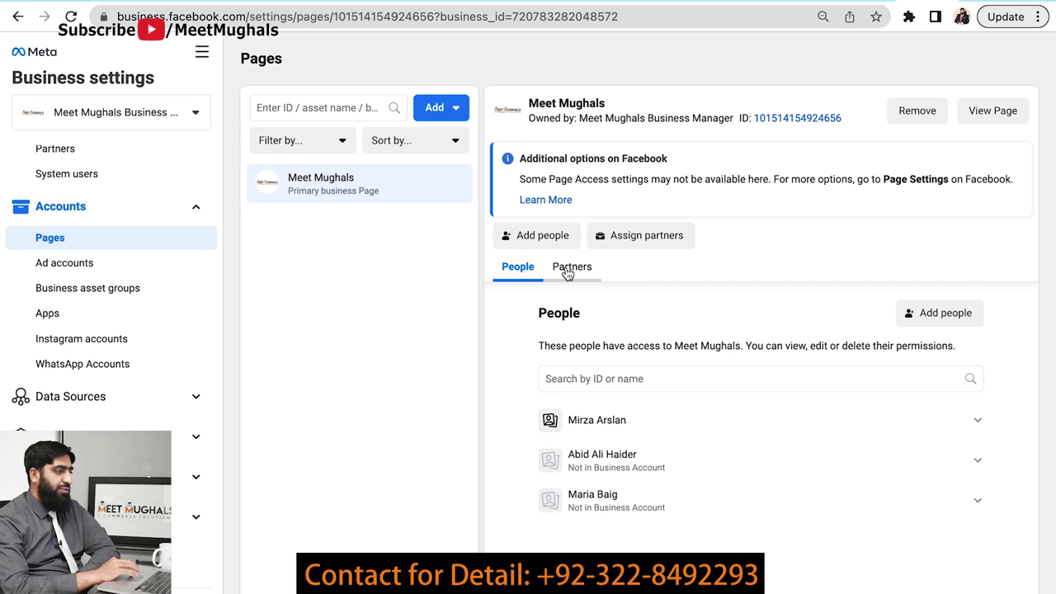
click(567, 268)
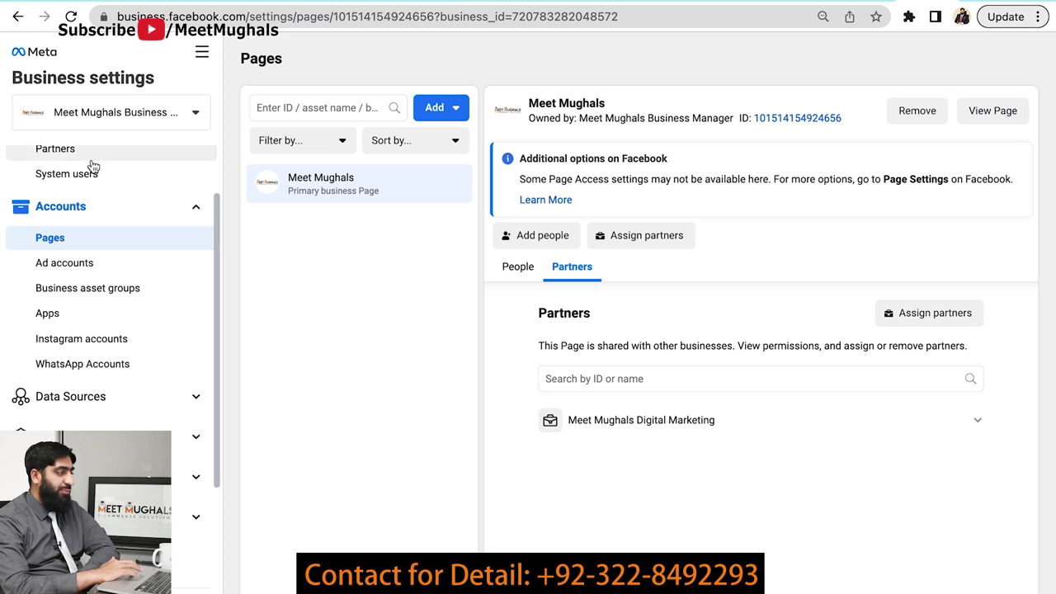
- Revisit Partners and Pages, toggle the Meet Mughals Page's People and Partners tabs, then open Ad accounts
click(55, 149)
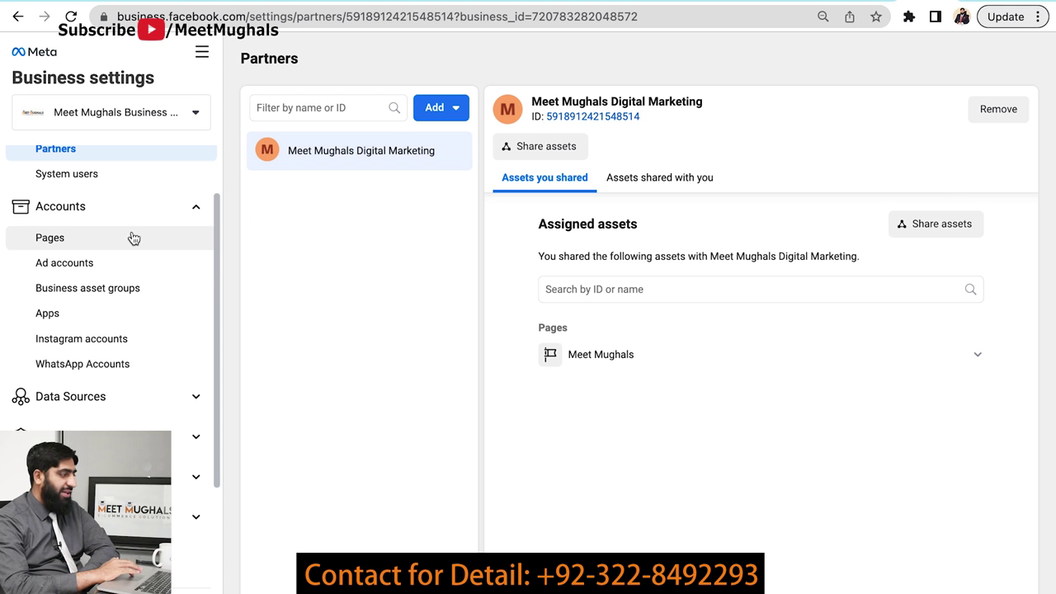
click(112, 247)
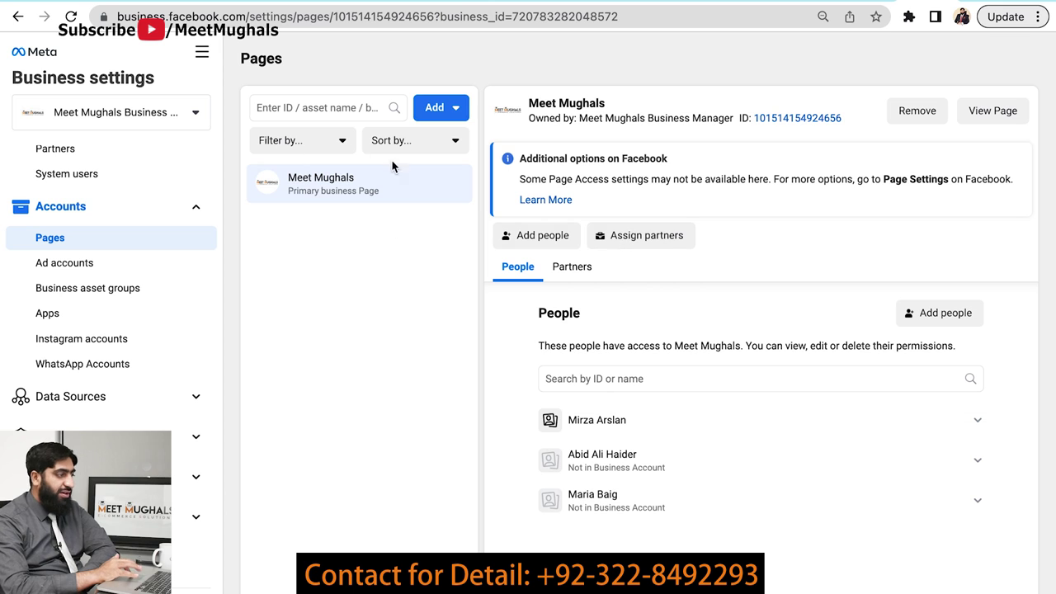
click(587, 269)
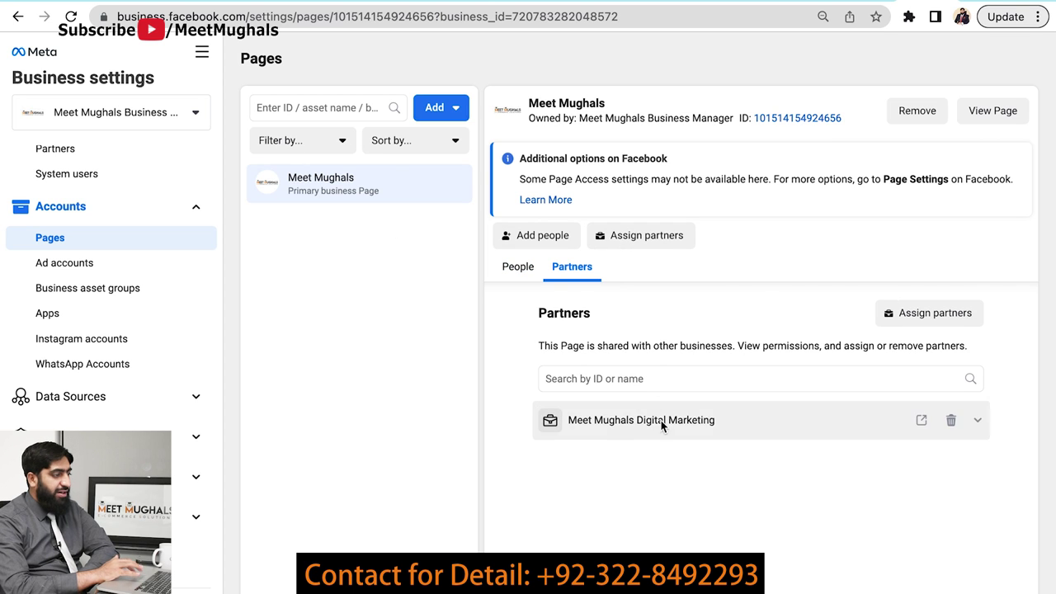
click(532, 276)
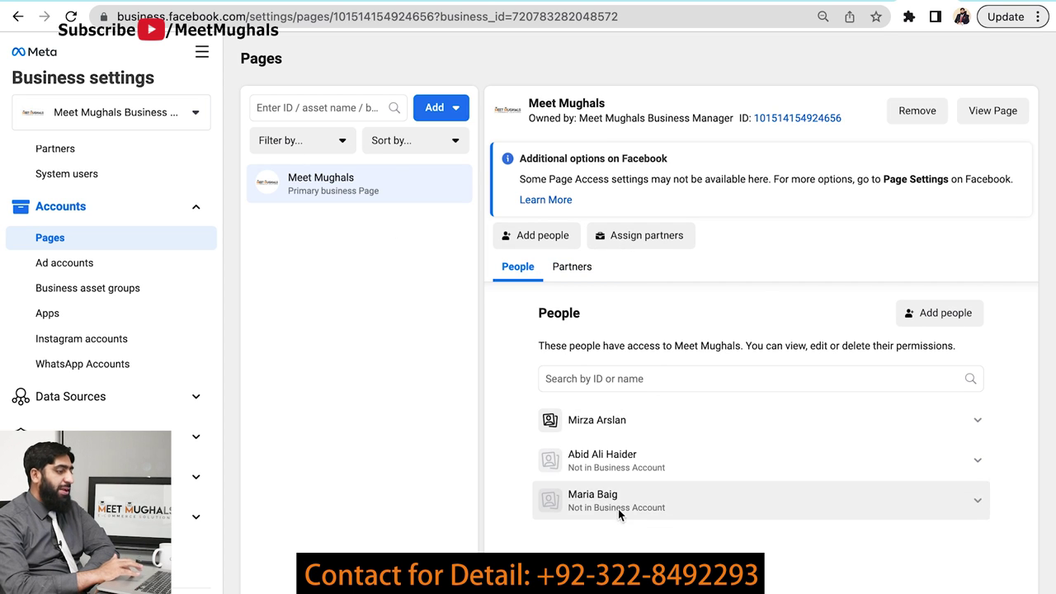
click(579, 267)
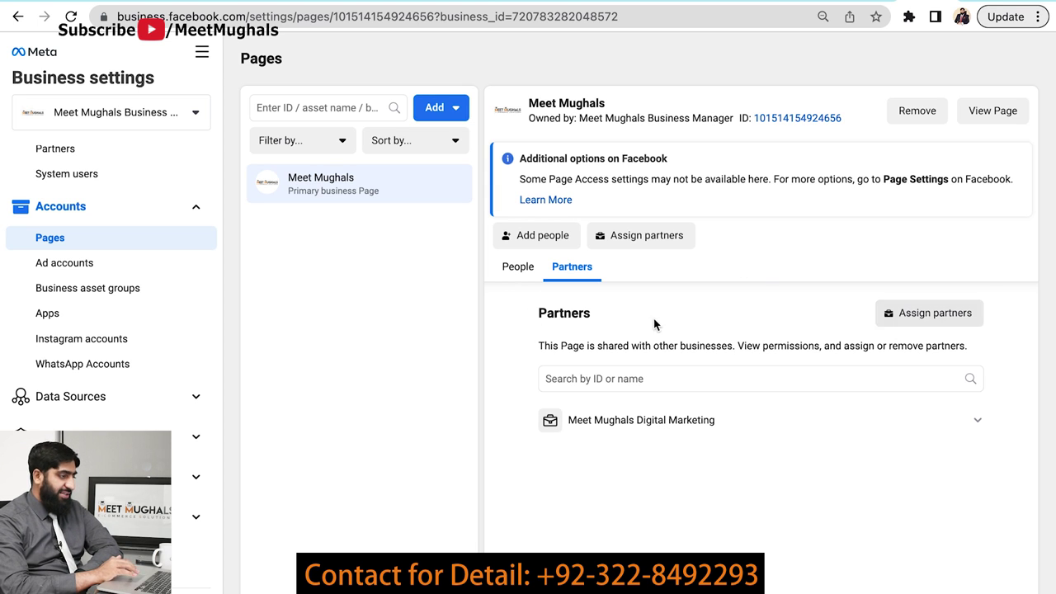
click(76, 267)
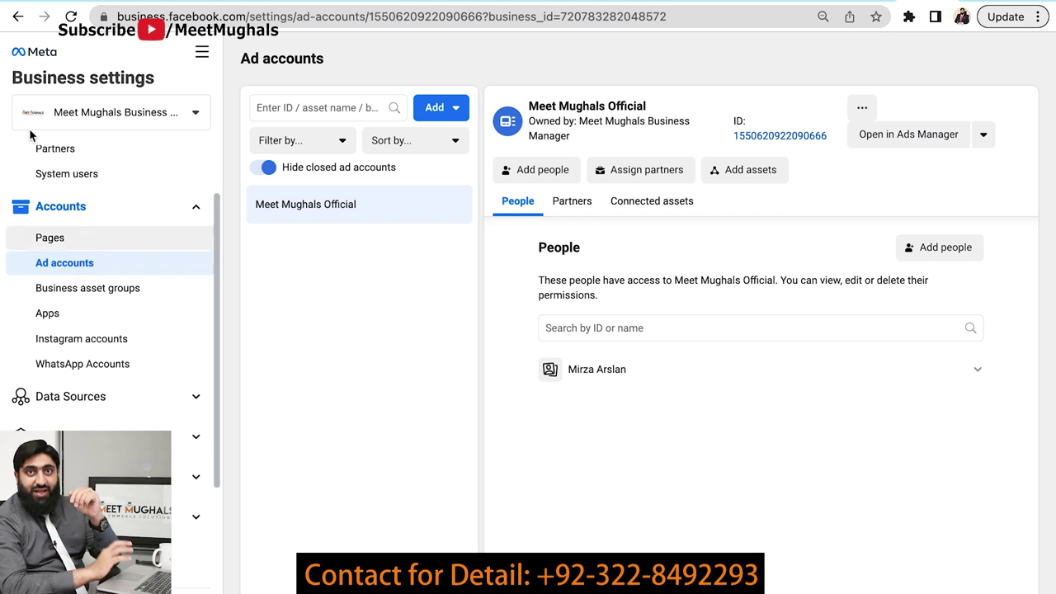
- View the Meet Mughals Official ad account's Partners tab, then open Business asset groups
mouse_move(24, 2)
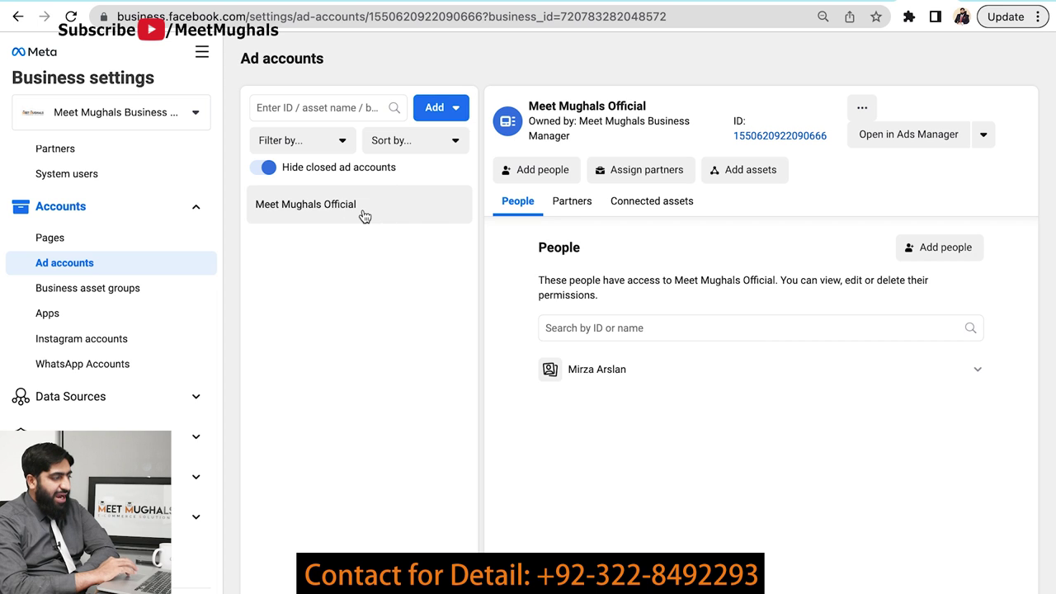
click(567, 204)
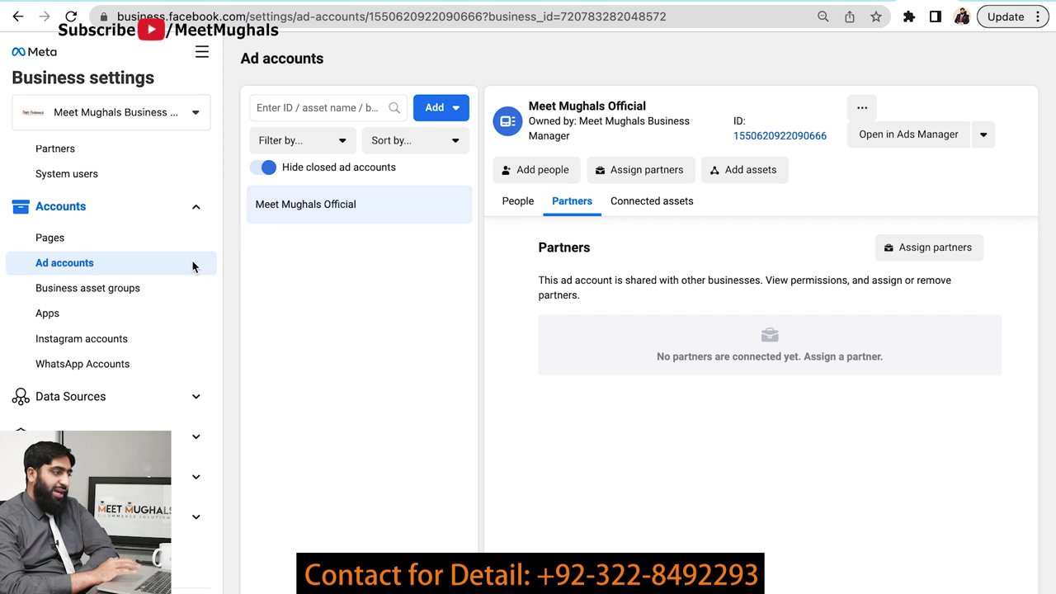
click(110, 295)
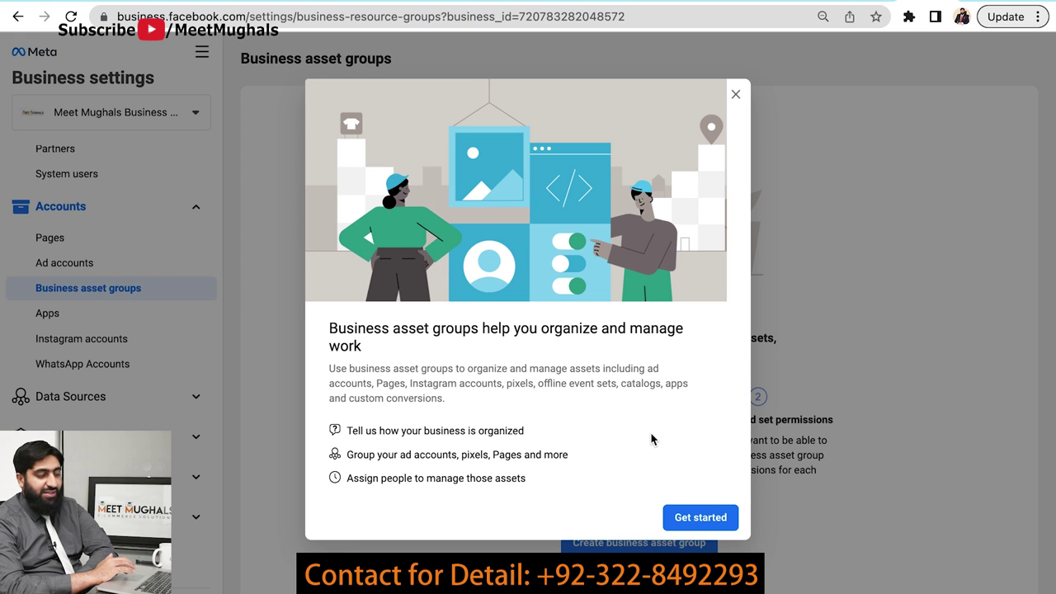
- Close the business asset groups introduction so only the welcome page remains
click(734, 96)
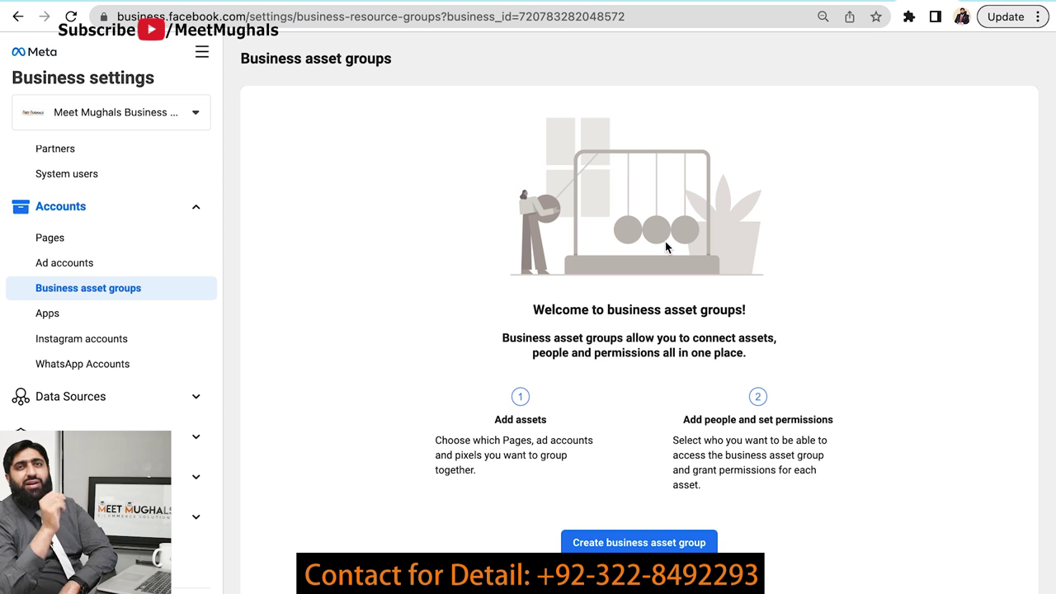
- Browse Apps and Instagram accounts, preview and close the Add Instagram account dialog, then view WhatsApp Accounts
click(80, 325)
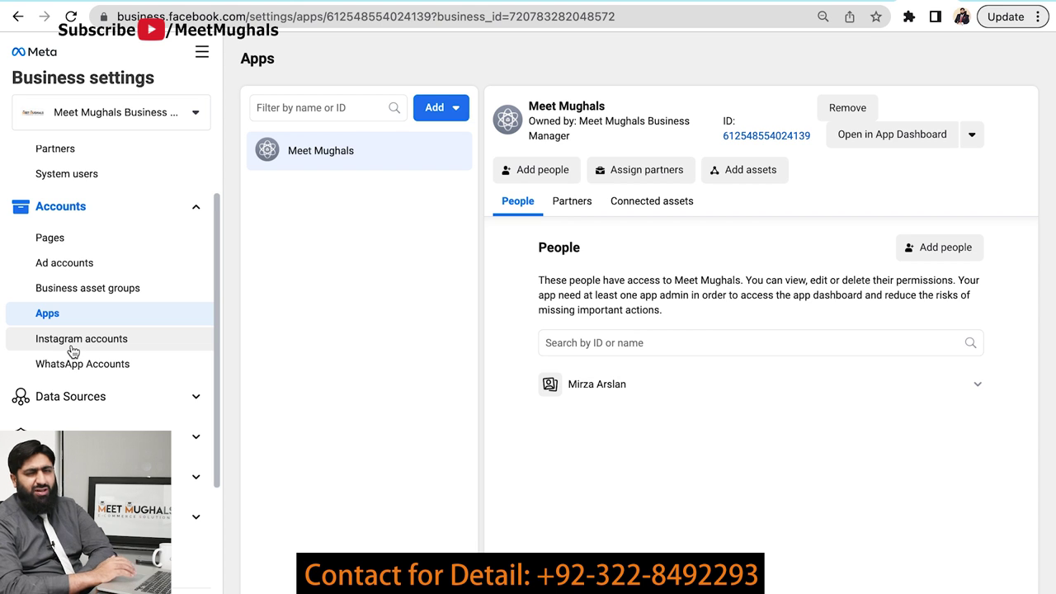
click(73, 351)
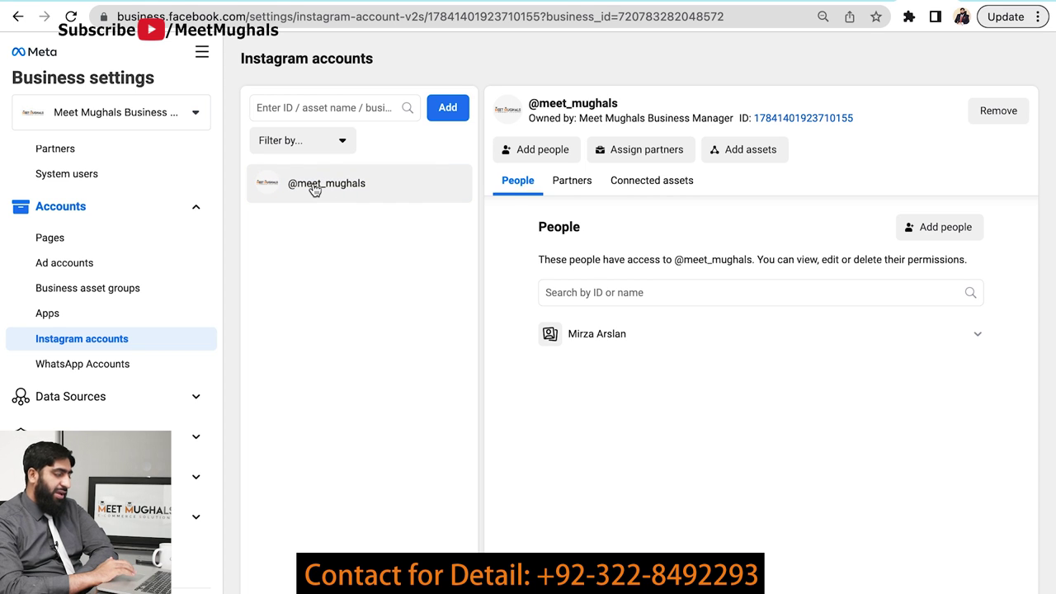
click(445, 116)
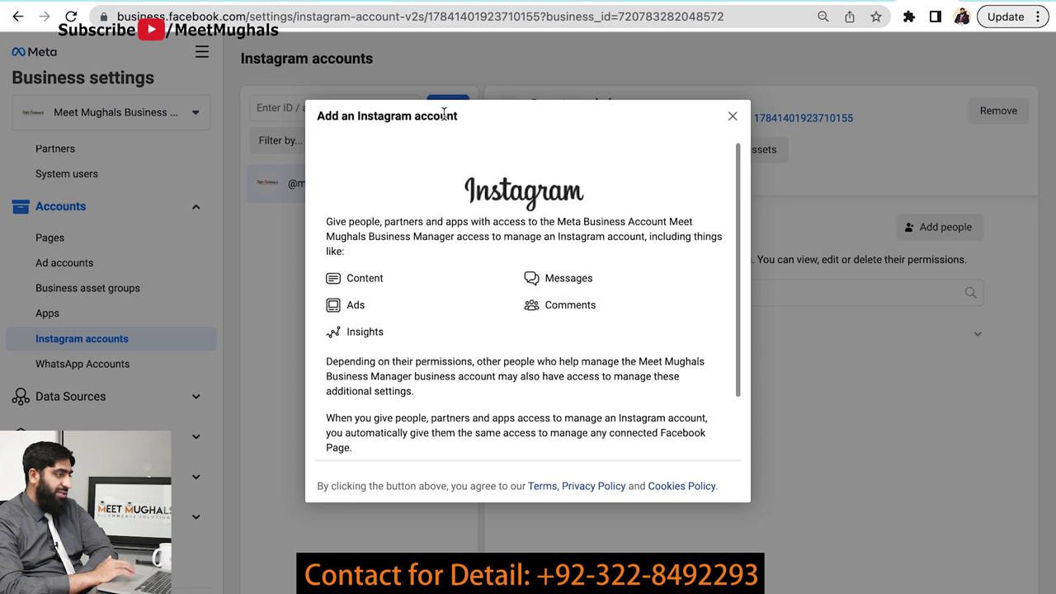
scroll(518, 317, down, 2)
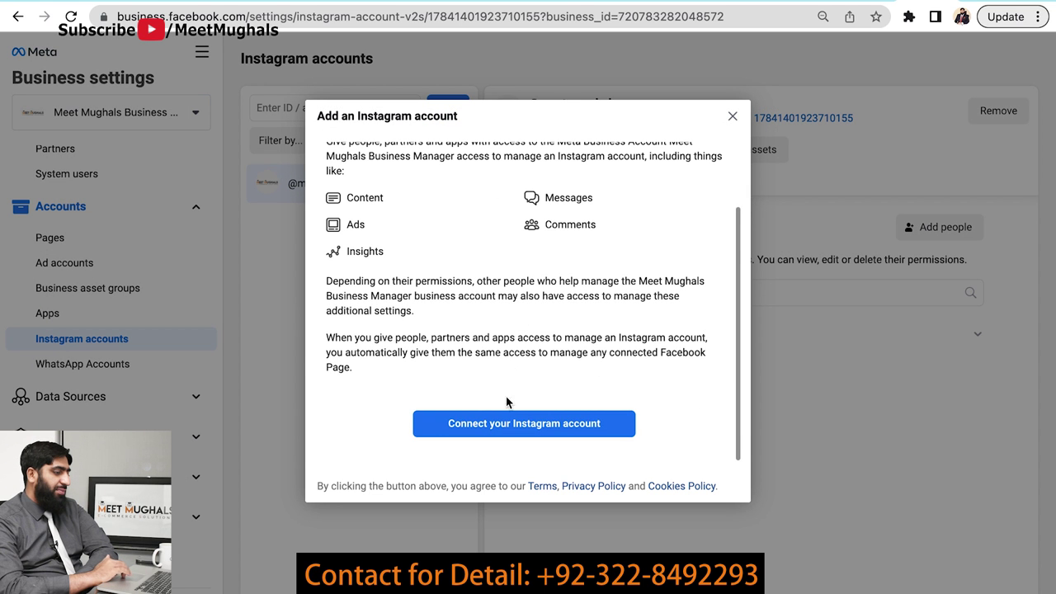
click(733, 117)
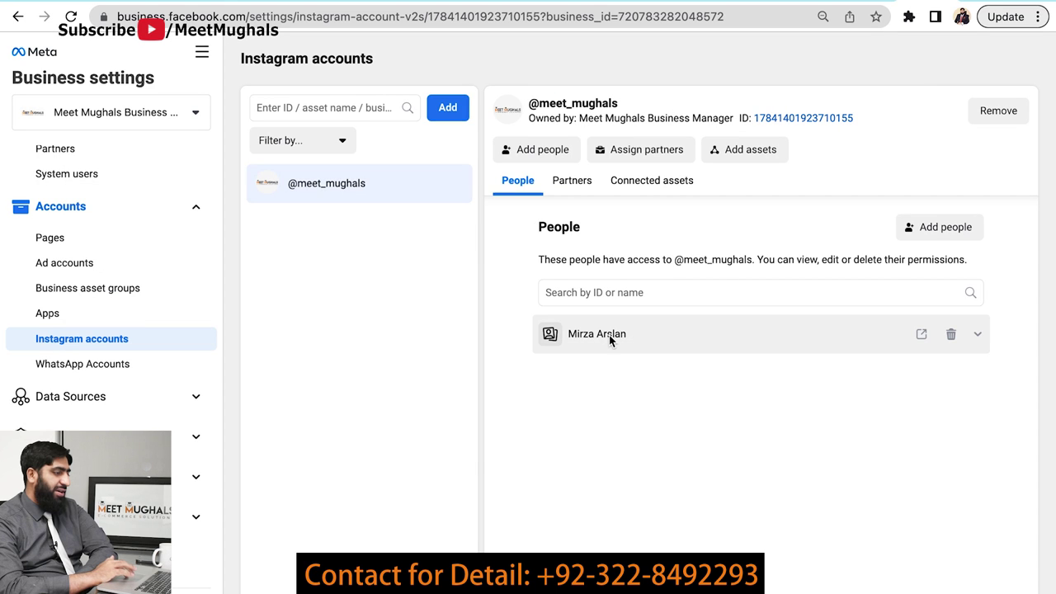
click(123, 363)
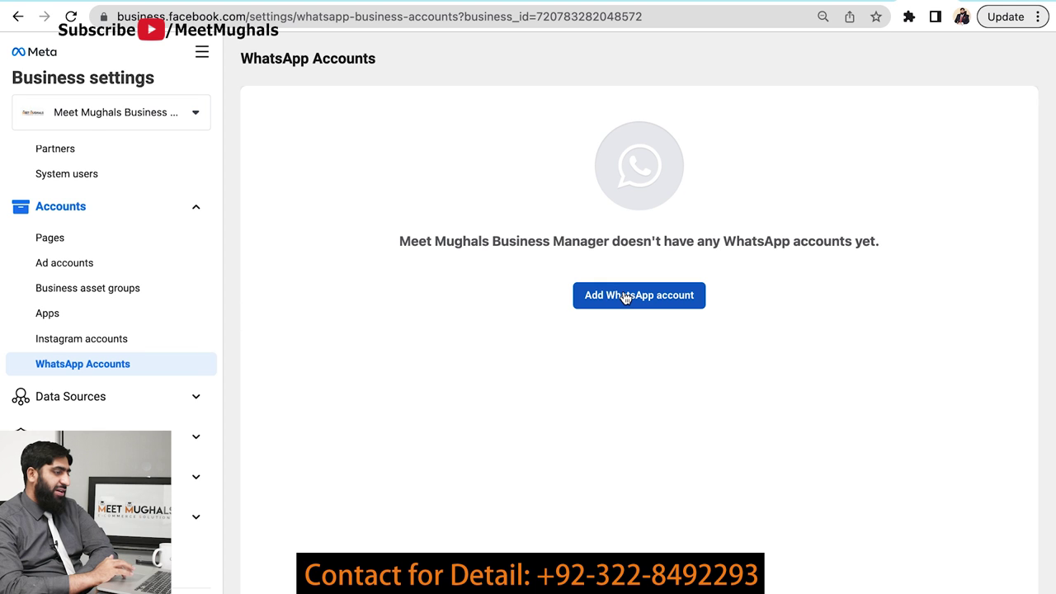
- Cancel the Add WhatsApp account dialog, then show the Meet Mughals Official ad account under Ad accounts
click(624, 297)
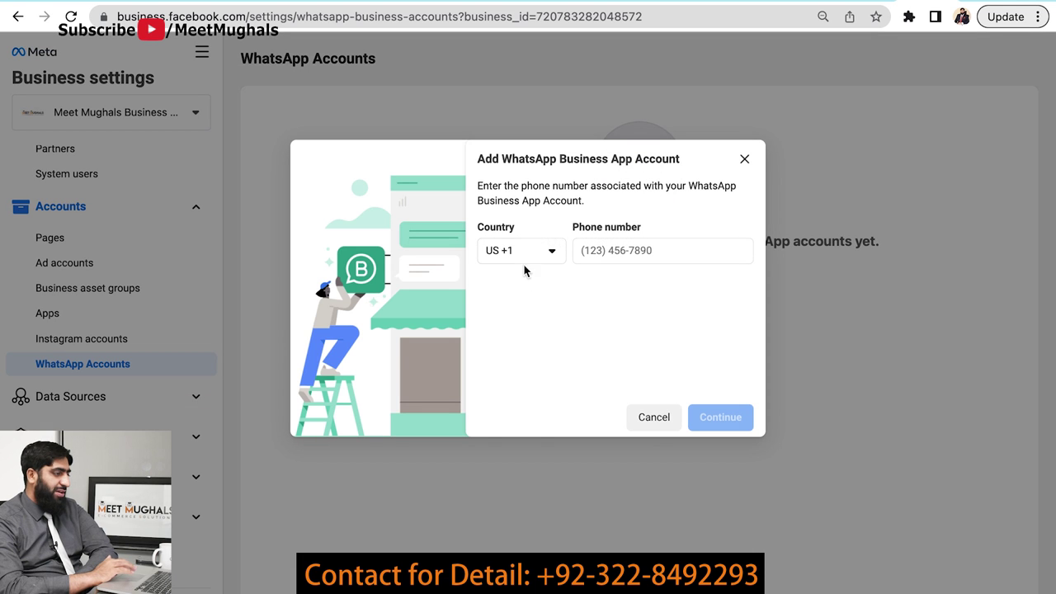
click(654, 418)
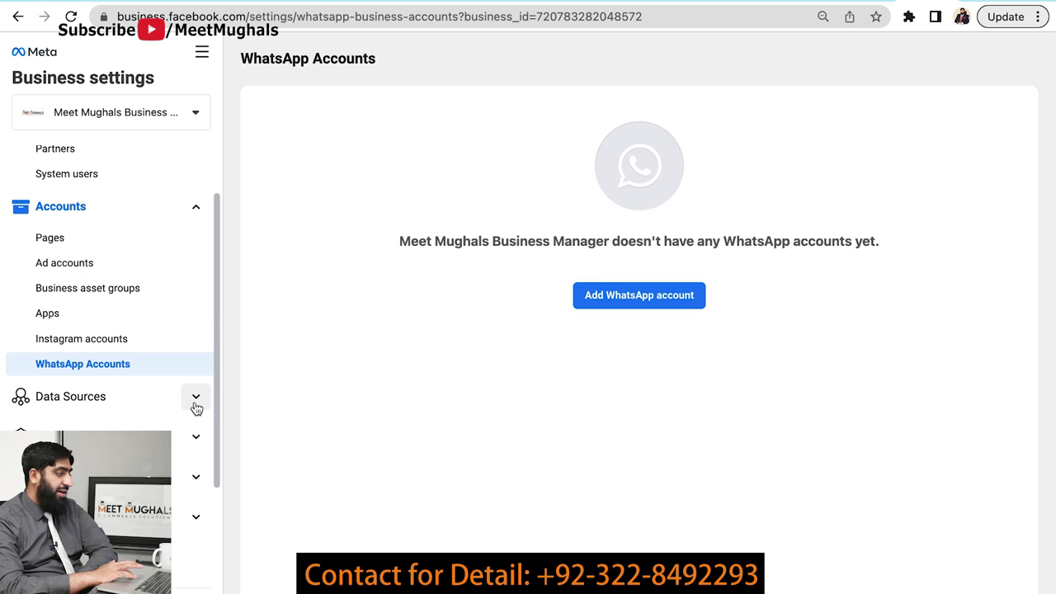
scroll(140, 404, down, 2)
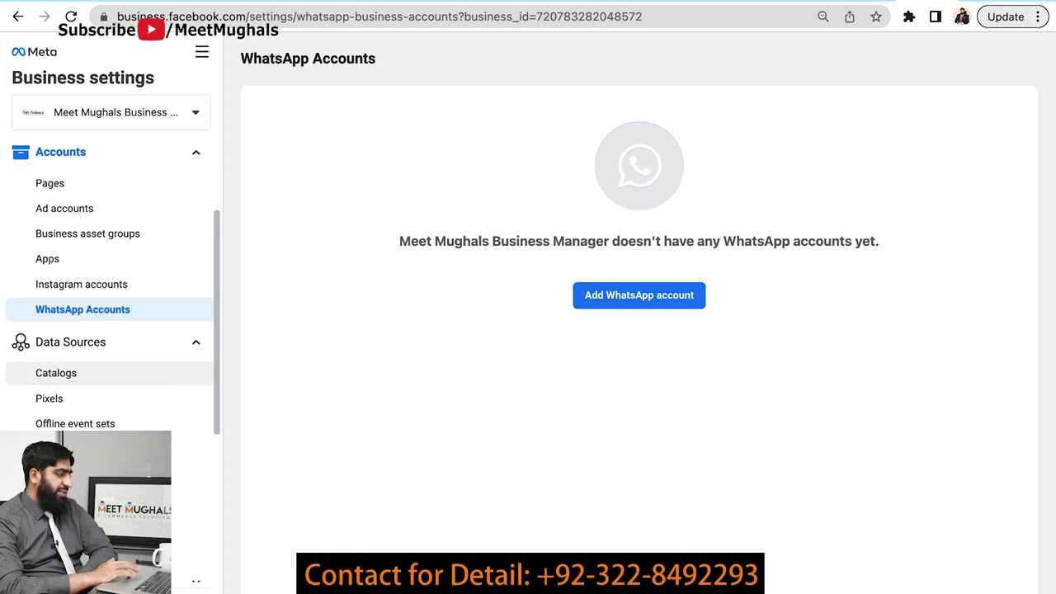
scroll(123, 413, down, 5)
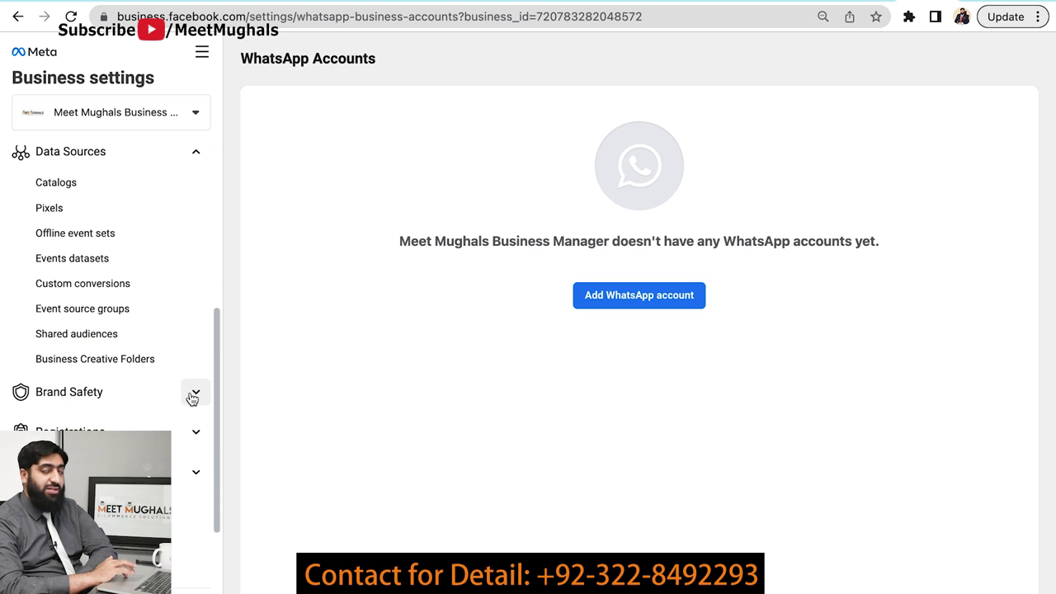
scroll(88, 285, up, 5)
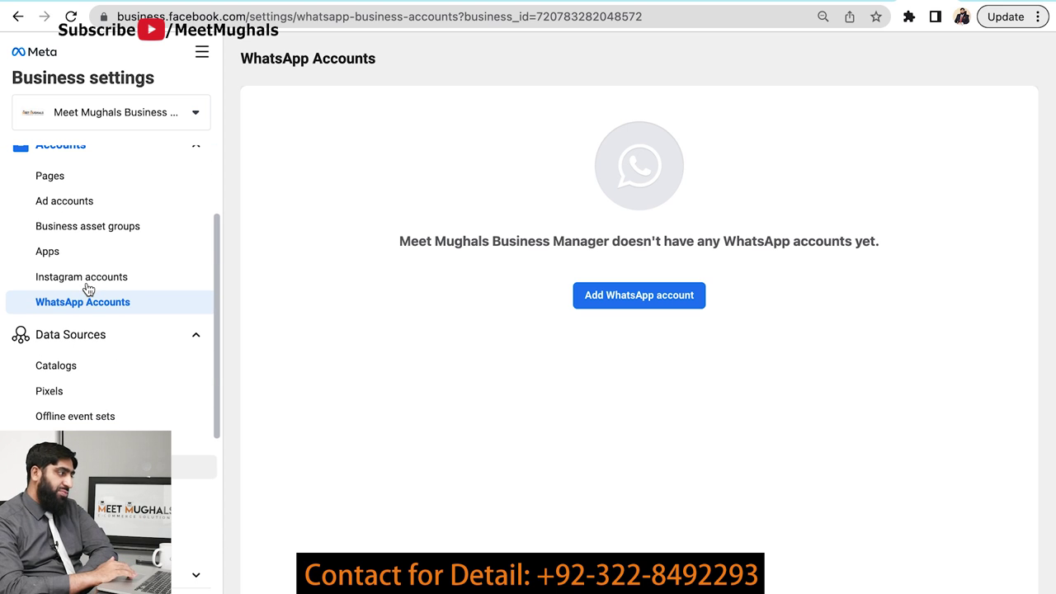
scroll(88, 288, up, 1)
scroll(88, 289, down, 2)
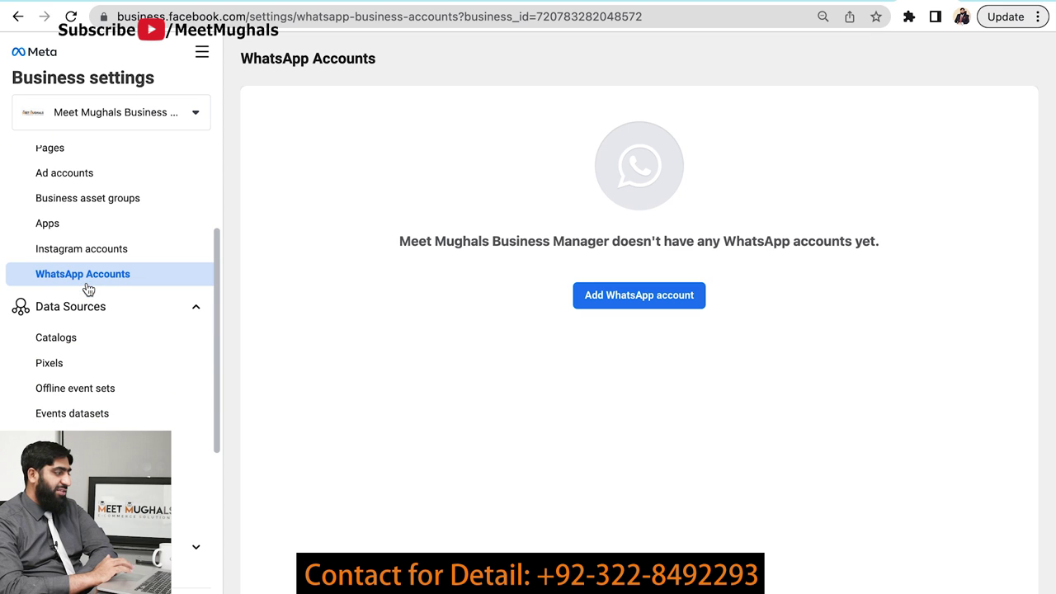
scroll(88, 285, up, 4)
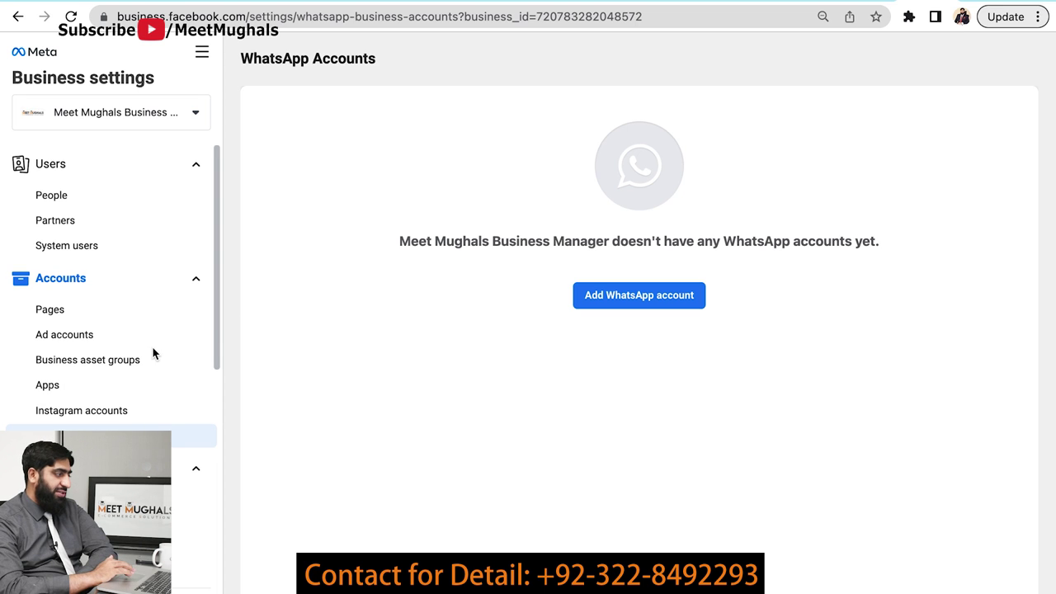
click(66, 338)
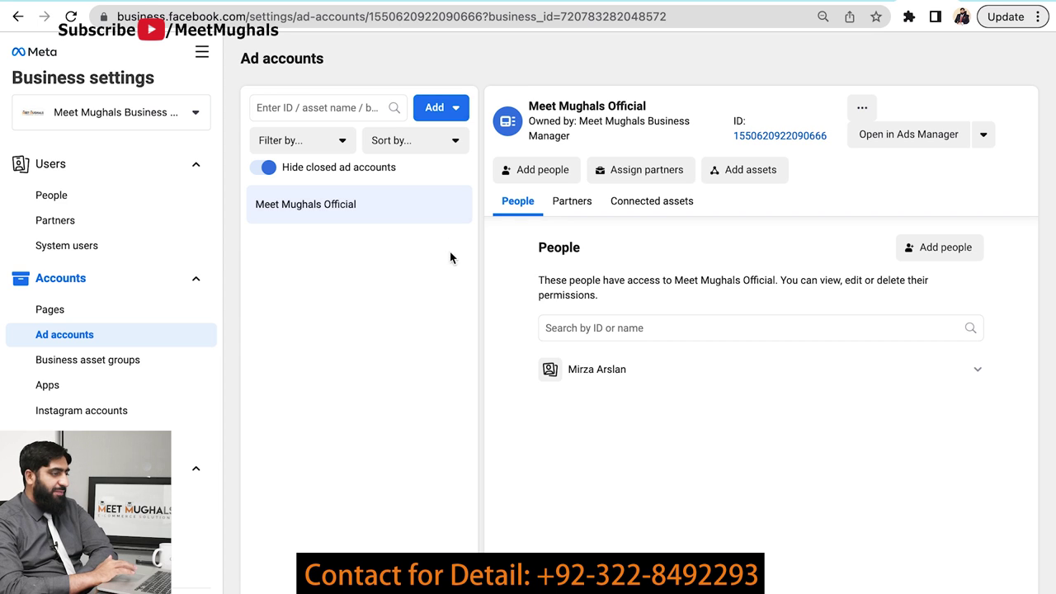
click(323, 203)
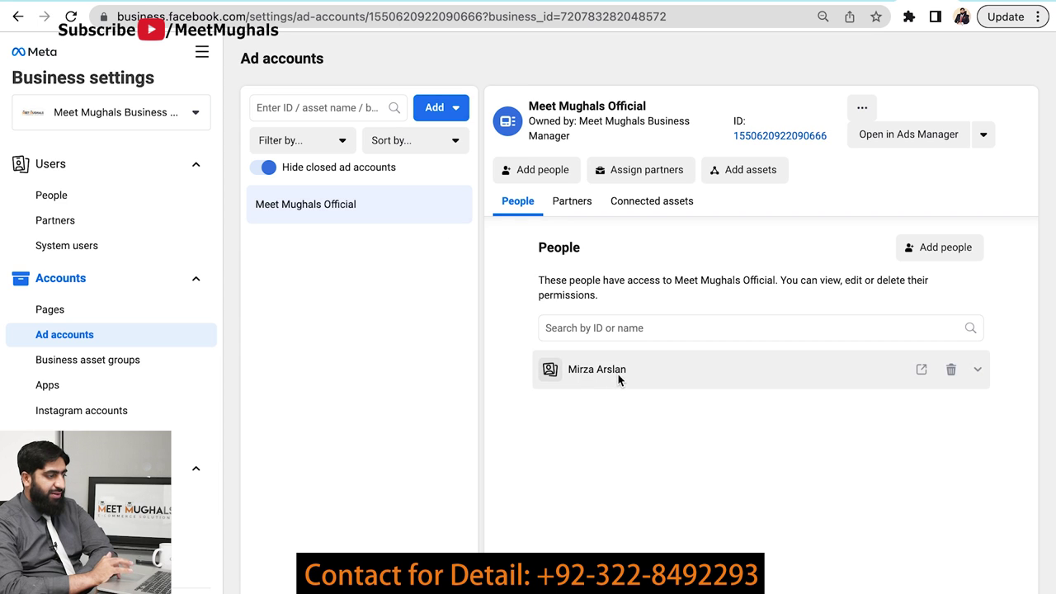